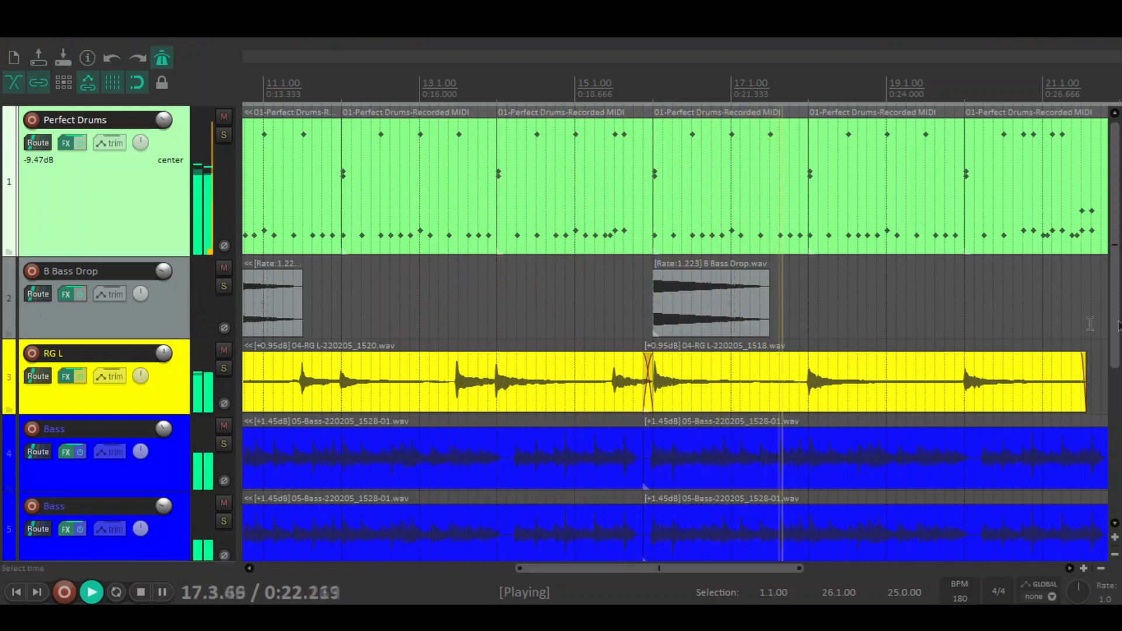
{"action": "scroll", "coordinate": [173, 322], "scroll_direction": "down", "scroll_amount": 2}
{"action": "scroll", "coordinate": [1049, 528], "scroll_direction": "down", "scroll_amount": 2}
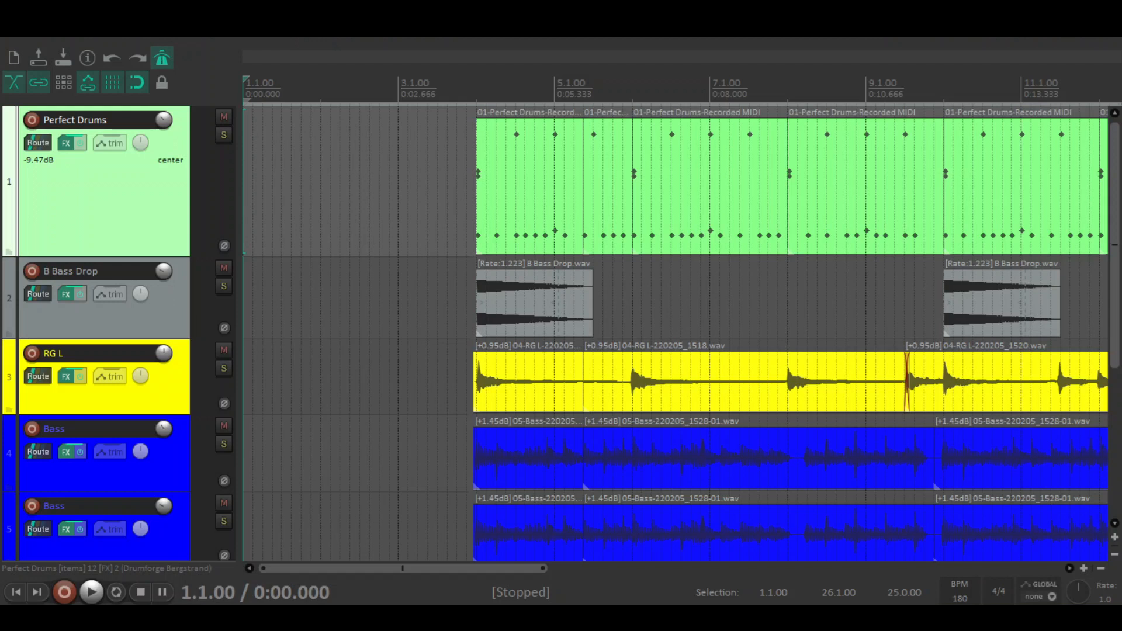
Open the Perfect Drums track's FX chain and show the Drumforge Bergstrand plugin in its own floating window.
{"action": "left_click", "coordinate": [66, 143]}
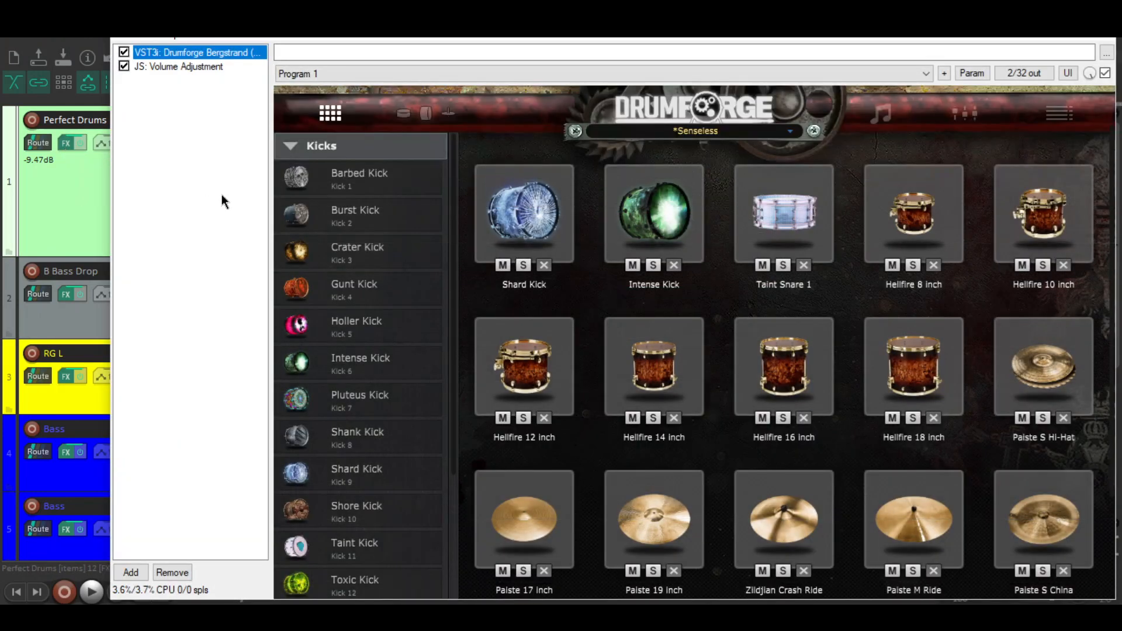
{"action": "left_click", "coordinate": [223, 197]}
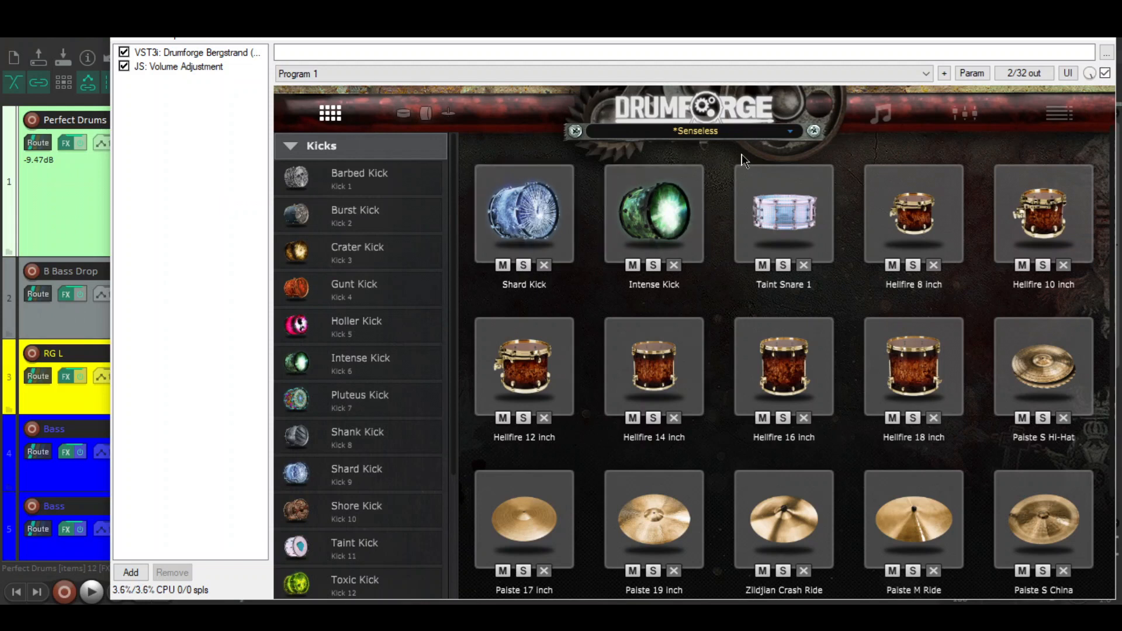
{"action": "left_click", "coordinate": [208, 49]}
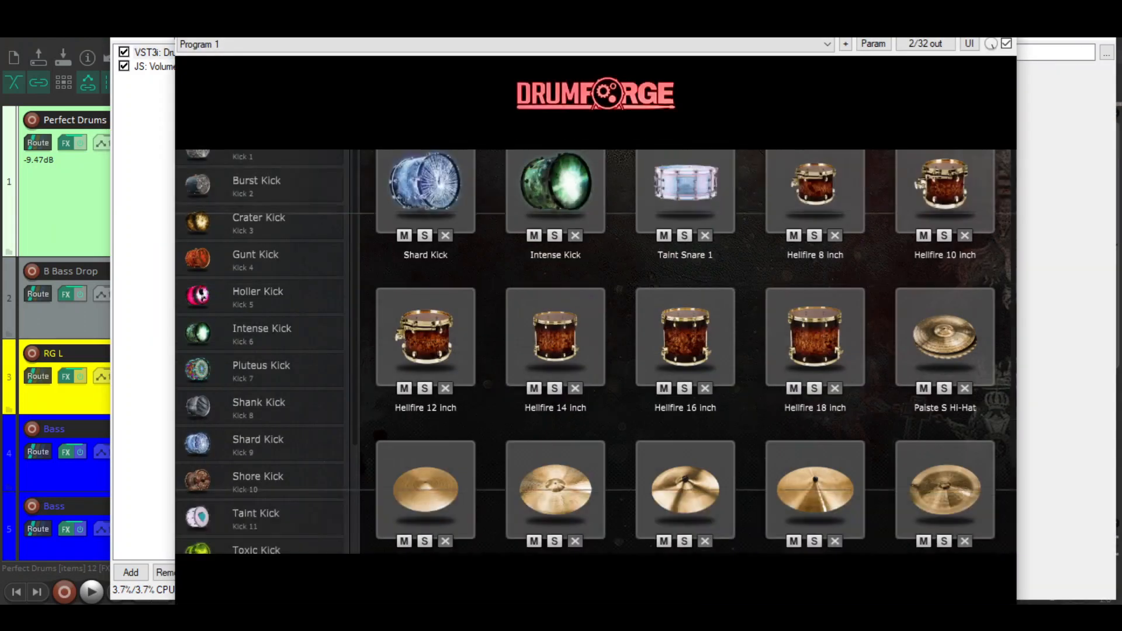
{"action": "left_click", "coordinate": [1103, 23]}
Browse the available kicks and snares in the Drumforge instrument library and collapse the snare list.
{"action": "scroll", "coordinate": [293, 241], "scroll_direction": "down", "scroll_amount": 5}
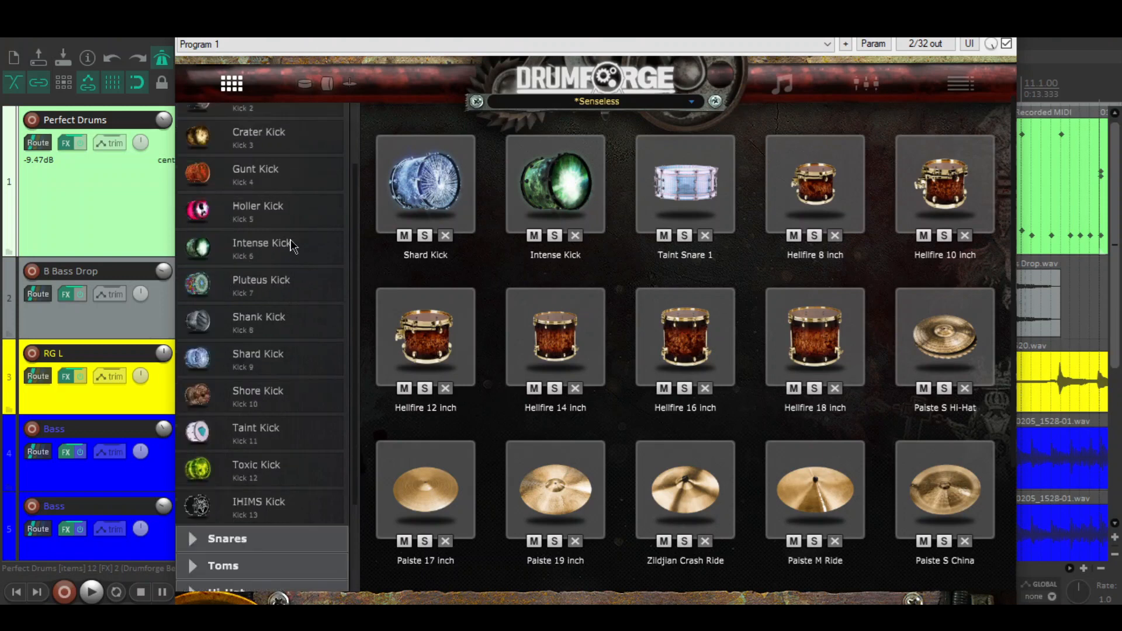
{"action": "left_click", "coordinate": [194, 419]}
{"action": "scroll", "coordinate": [286, 391], "scroll_direction": "down", "scroll_amount": 6}
{"action": "scroll", "coordinate": [300, 370], "scroll_direction": "up", "scroll_amount": 7}
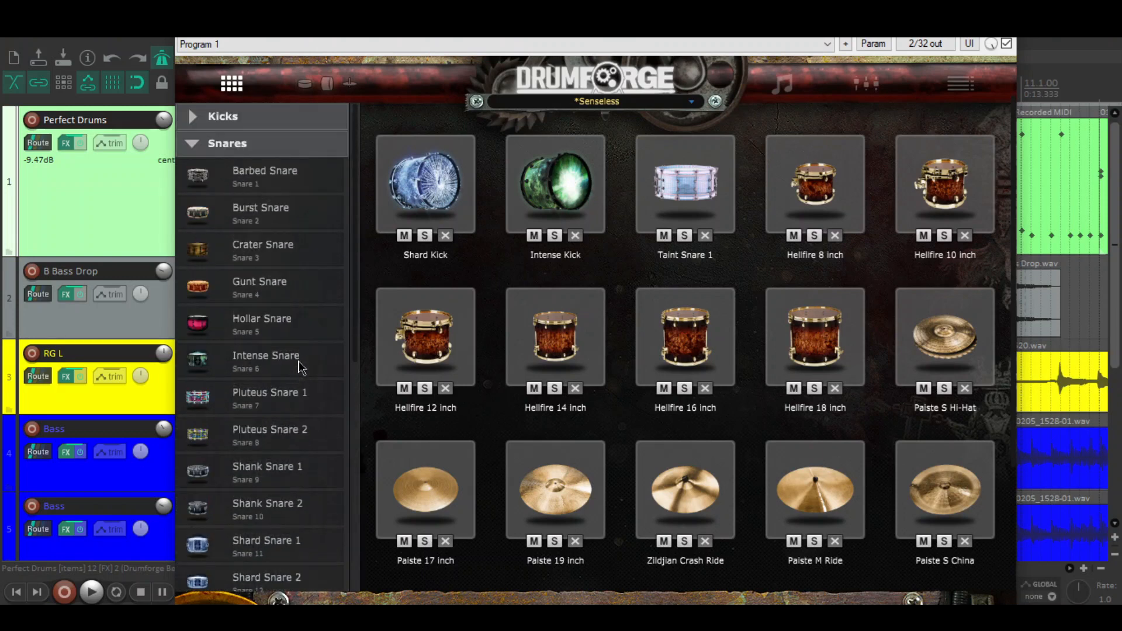
{"action": "left_click", "coordinate": [194, 145]}
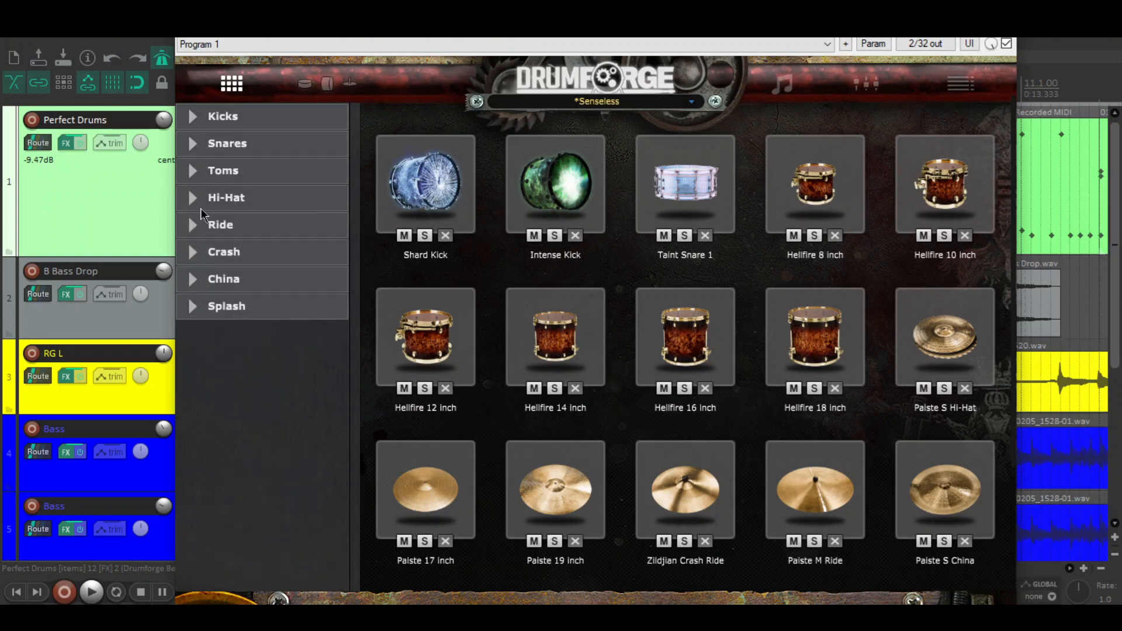
Look through the Hi-Hat, Ride and Crash categories of the instrument library, collapsing each one.
{"action": "left_click", "coordinate": [190, 197]}
{"action": "left_click", "coordinate": [190, 197]}
{"action": "left_click", "coordinate": [190, 197]}
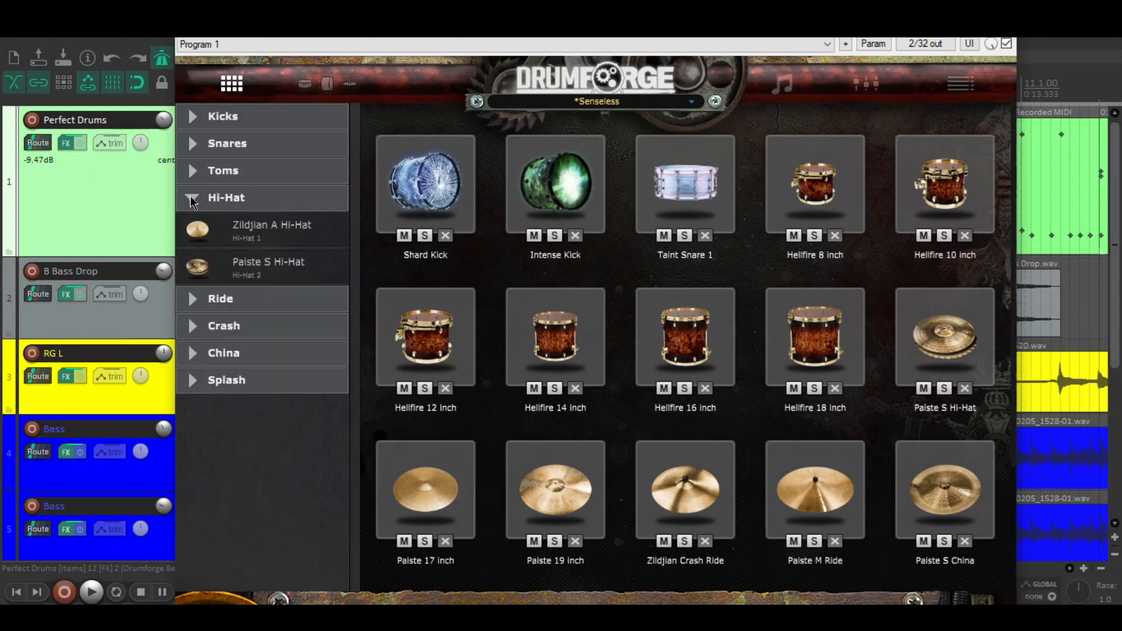
{"action": "left_click", "coordinate": [190, 196]}
{"action": "left_click", "coordinate": [192, 226]}
{"action": "left_click", "coordinate": [192, 226]}
{"action": "left_click", "coordinate": [192, 252]}
{"action": "left_click", "coordinate": [192, 252]}
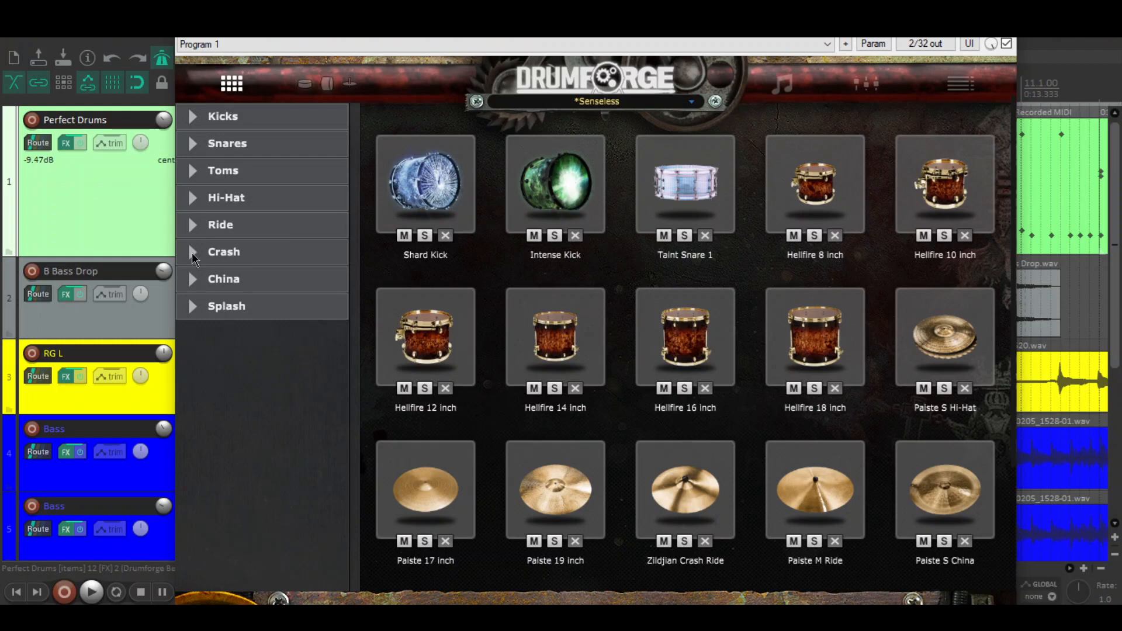
View the Shard Kick's microphone faders and the groove library.
{"action": "left_click", "coordinate": [328, 85]}
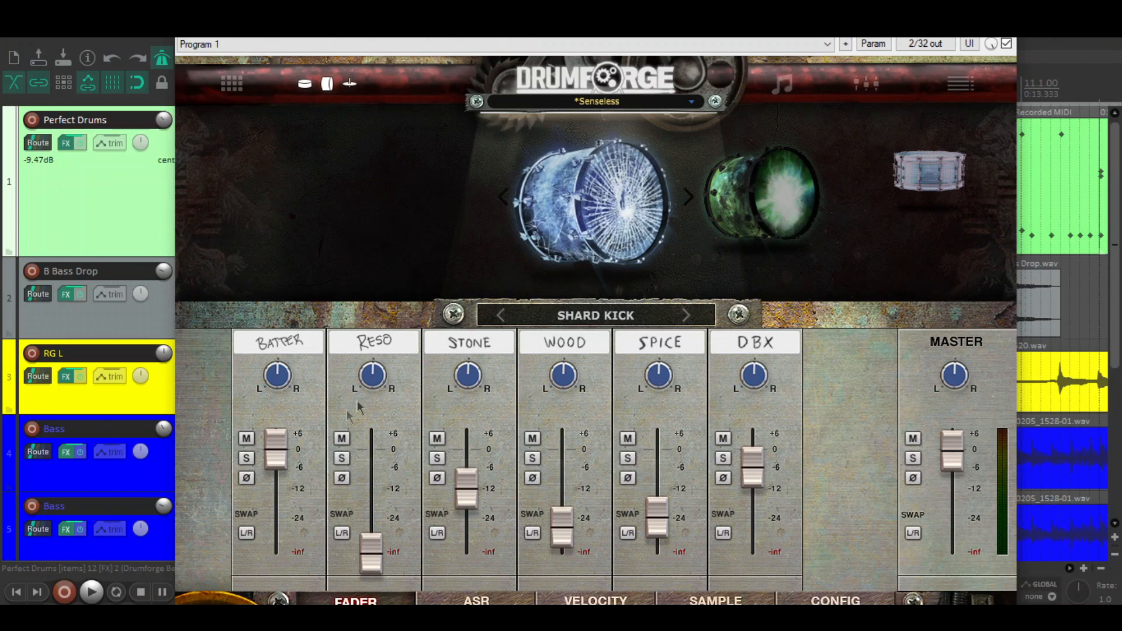
{"action": "left_click", "coordinate": [783, 85]}
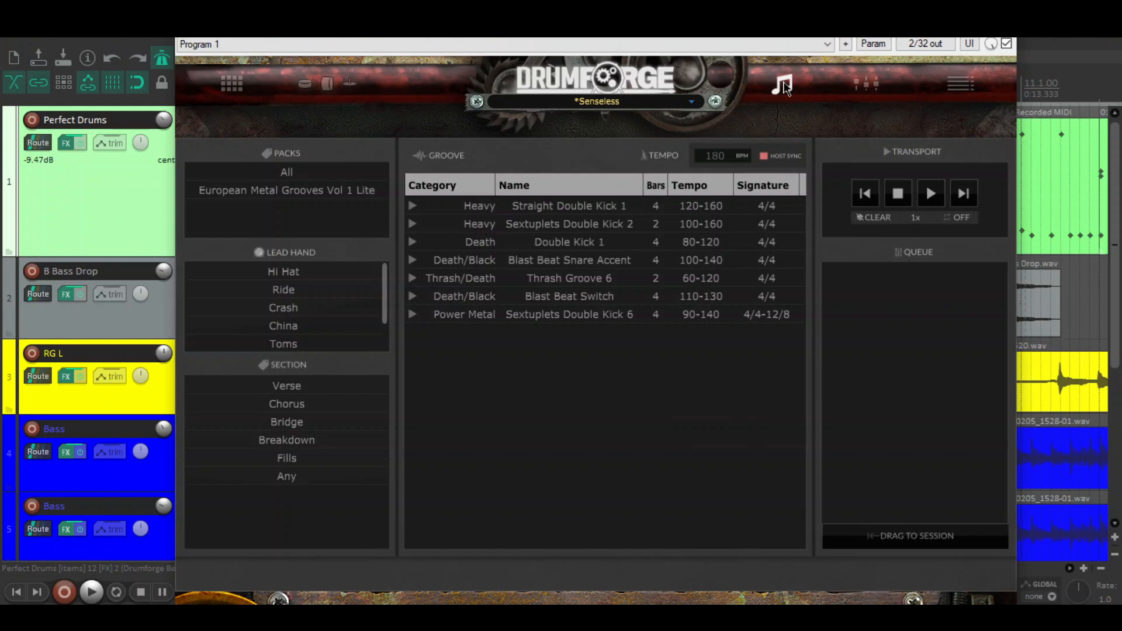
Review the plugin mixer's SAT, COMP, EQ, CLIP, REVERB and SEND pages for all channels and return to the OVER page.
{"action": "left_click", "coordinate": [867, 84]}
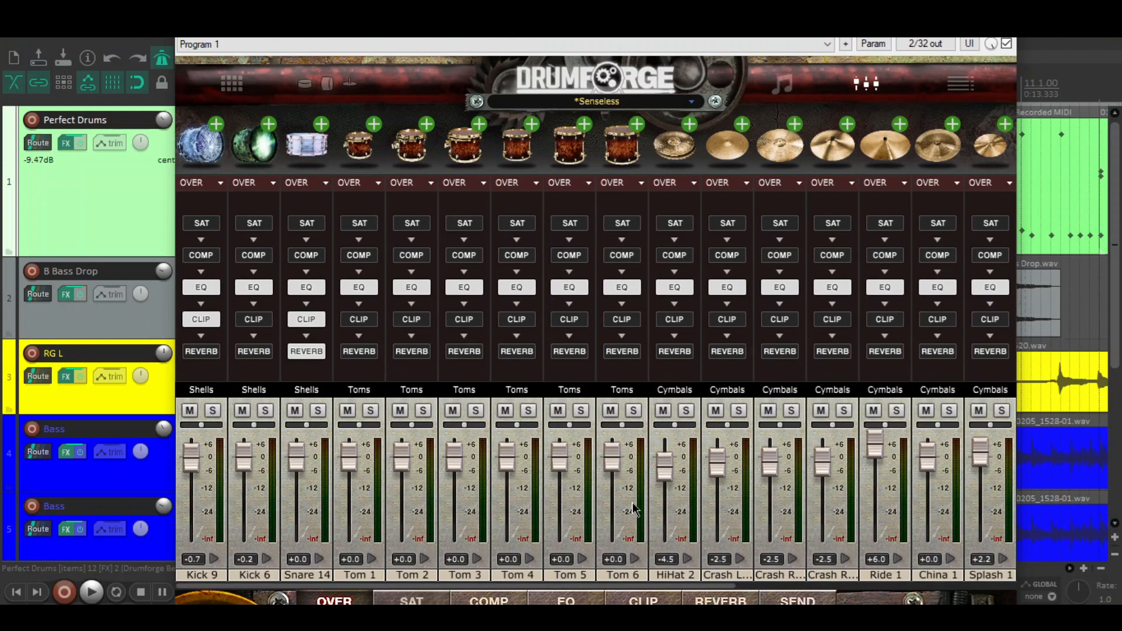
{"action": "left_click_drag", "start_coordinate": [639, 585], "coordinate": [562, 594]}
{"action": "left_click", "coordinate": [423, 602]}
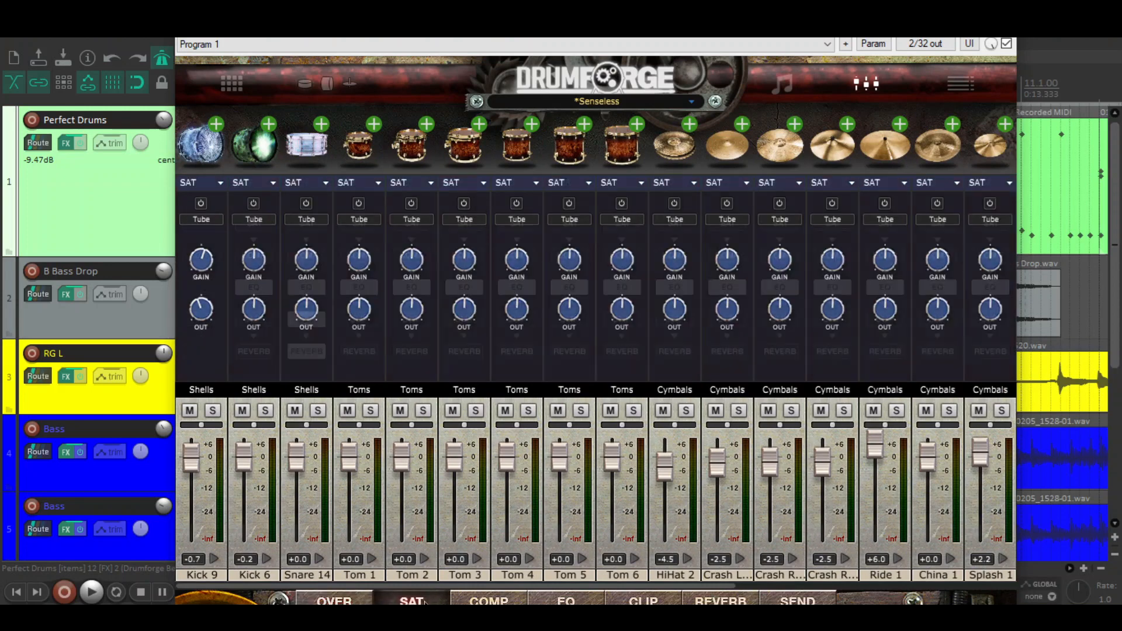
{"action": "left_click", "coordinate": [490, 602]}
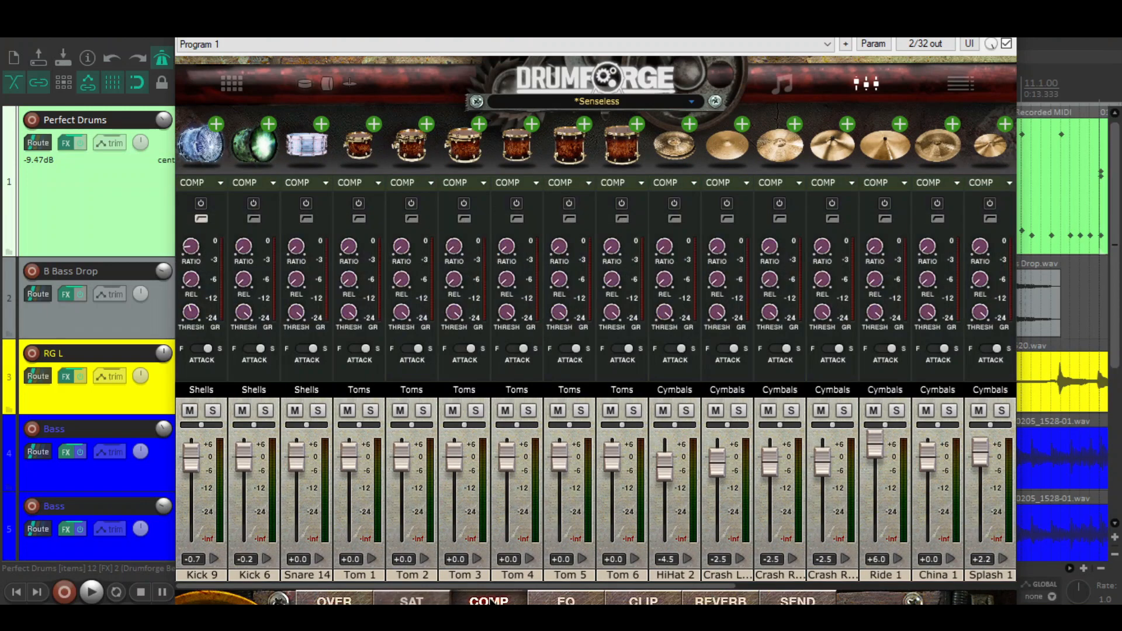
{"action": "left_click", "coordinate": [572, 602]}
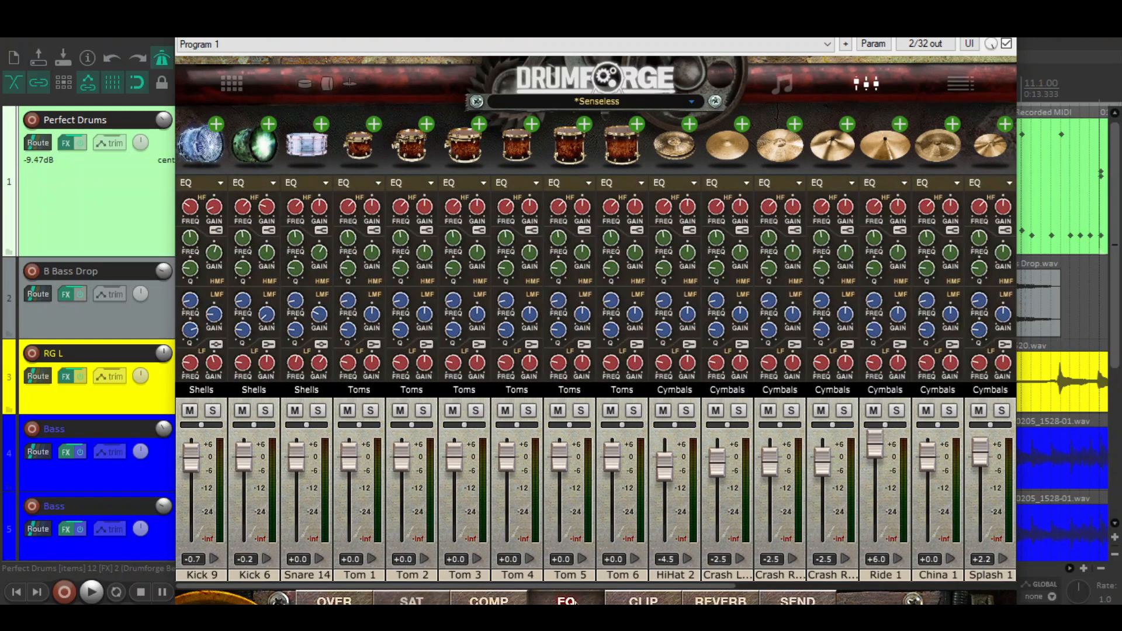
{"action": "left_click", "coordinate": [637, 602]}
{"action": "left_click", "coordinate": [738, 603]}
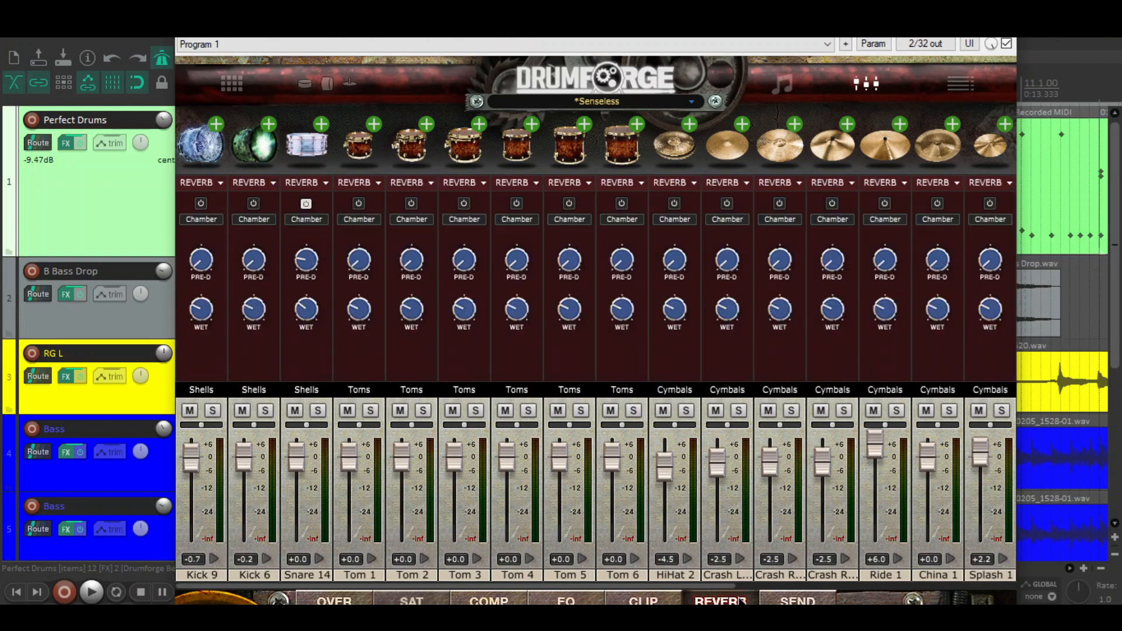
{"action": "left_click", "coordinate": [805, 602]}
{"action": "left_click", "coordinate": [334, 602]}
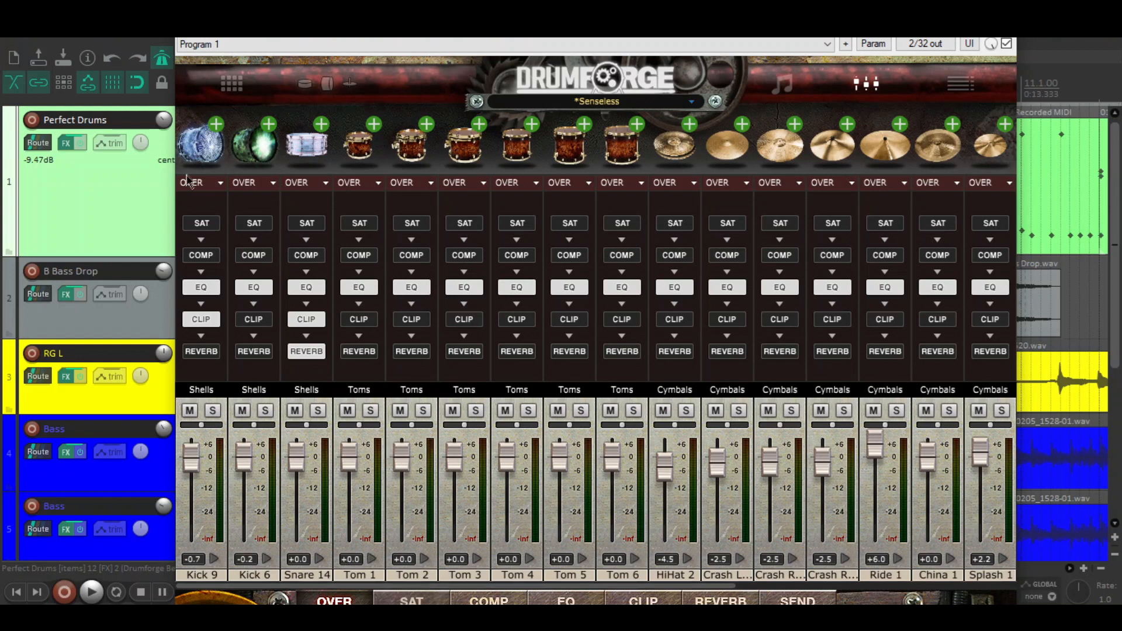
Inspect the EQ and CLIP settings of the Kick 9 channel and return it to the OVER view.
{"action": "left_click", "coordinate": [219, 184]}
{"action": "left_click", "coordinate": [218, 184]}
{"action": "left_click", "coordinate": [218, 184]}
{"action": "left_click", "coordinate": [219, 184]}
{"action": "left_click", "coordinate": [220, 184]}
{"action": "left_click", "coordinate": [209, 266]}
{"action": "left_click", "coordinate": [220, 183]}
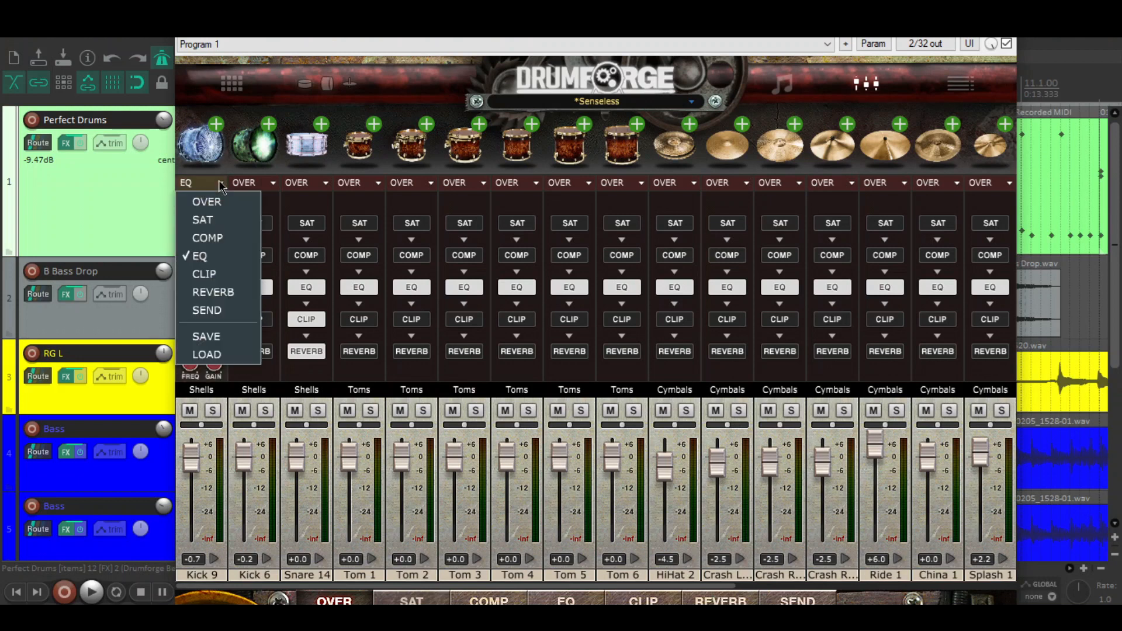
{"action": "left_click", "coordinate": [217, 279]}
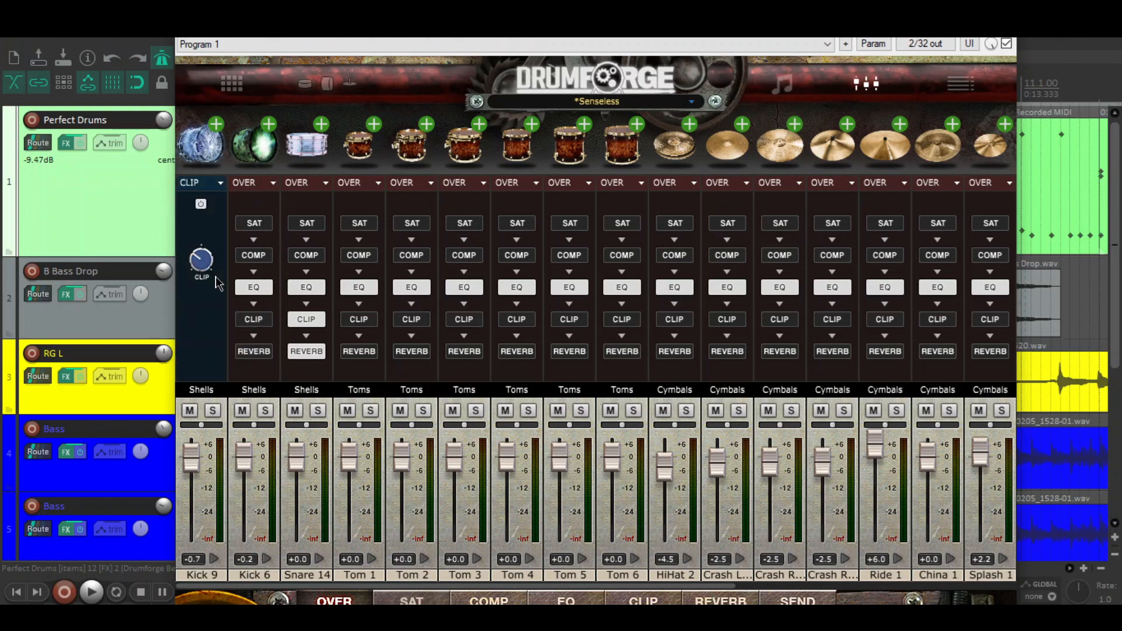
{"action": "left_click", "coordinate": [221, 184]}
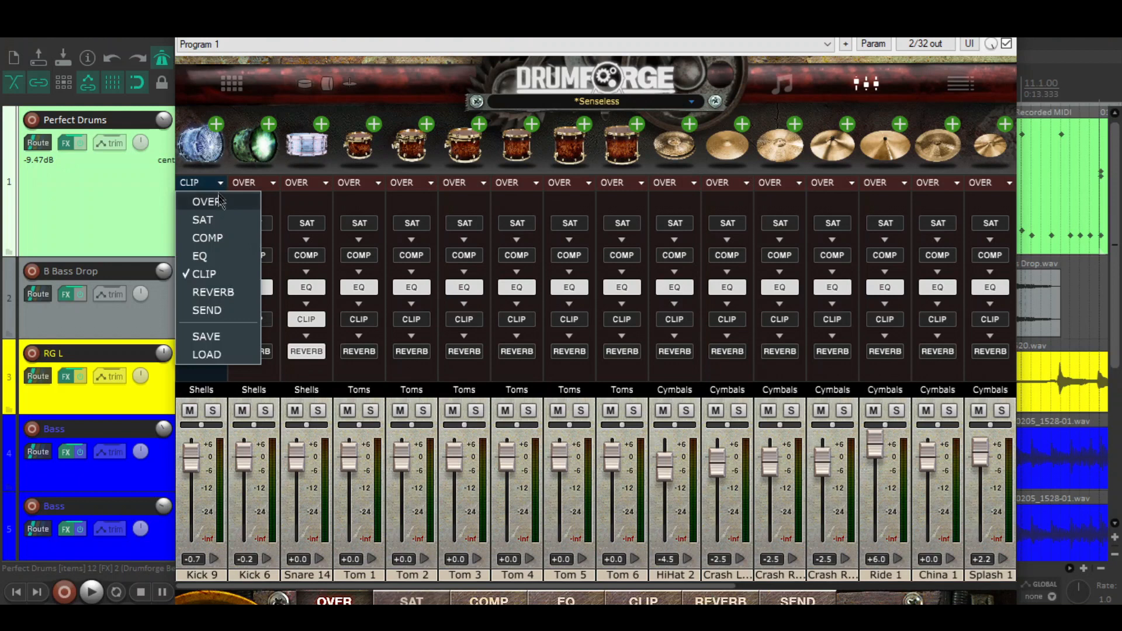
{"action": "left_click", "coordinate": [250, 202]}
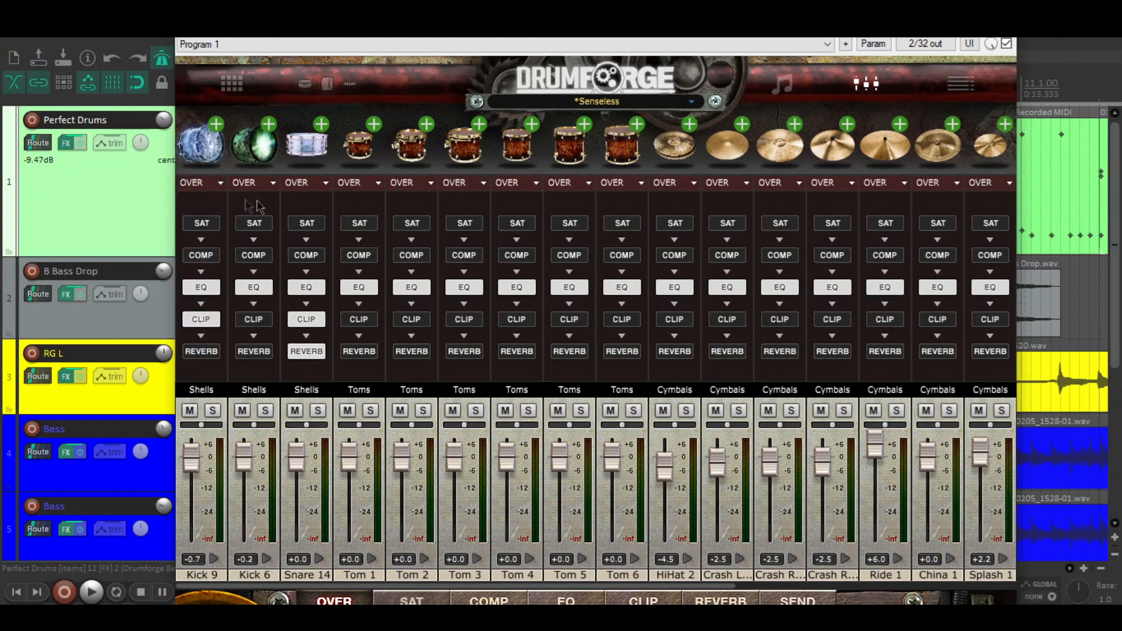
Inspect the EQ, CLIP and REVERB settings of the Snare 14 channel and close the plugin window.
{"action": "left_click", "coordinate": [326, 186]}
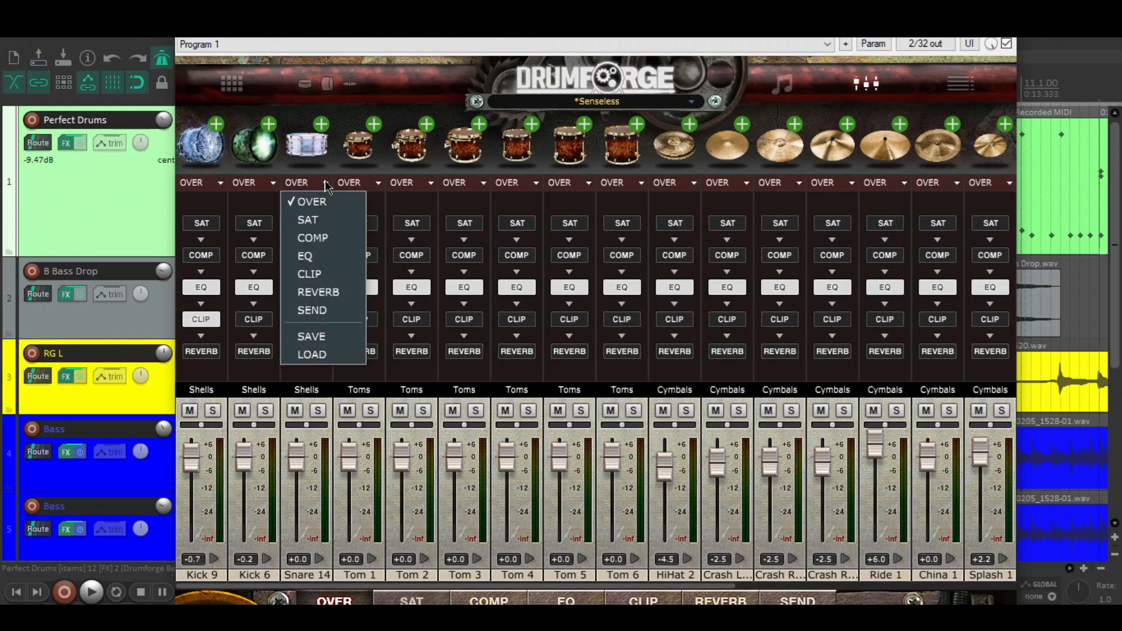
{"action": "left_click", "coordinate": [314, 255]}
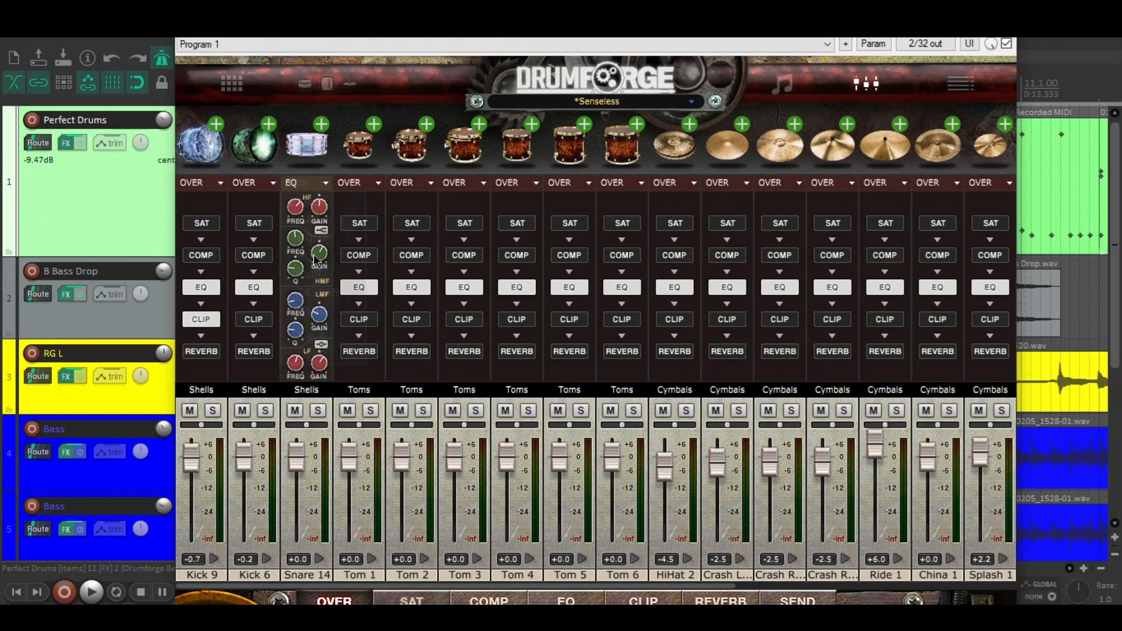
{"action": "left_click", "coordinate": [325, 183]}
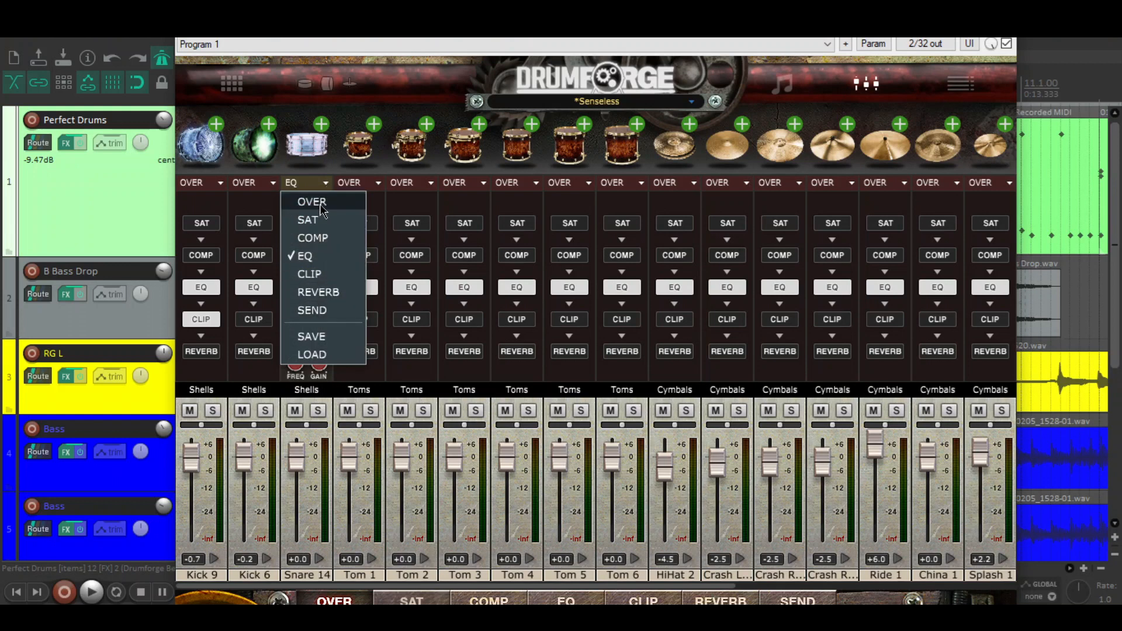
{"action": "left_click", "coordinate": [311, 274]}
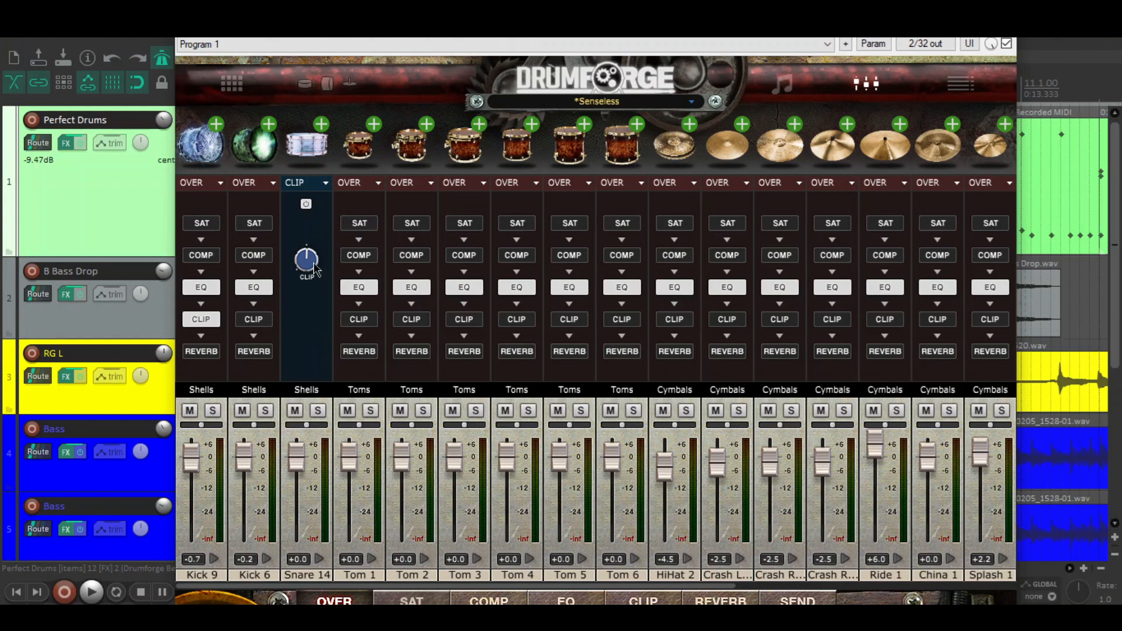
{"action": "left_click", "coordinate": [328, 183]}
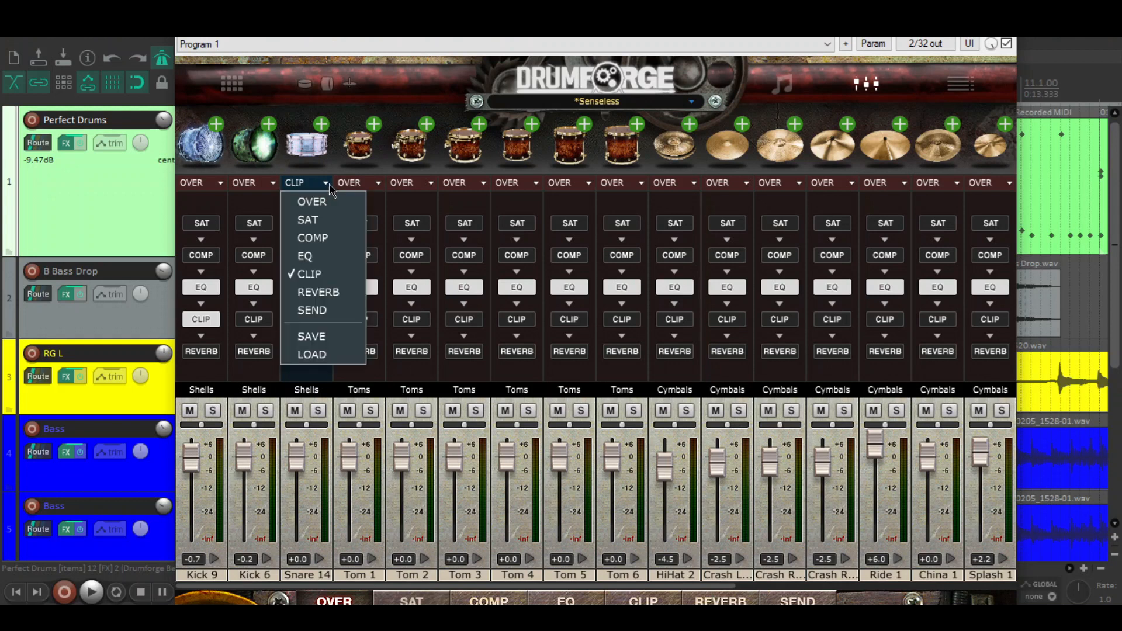
{"action": "left_click", "coordinate": [334, 301]}
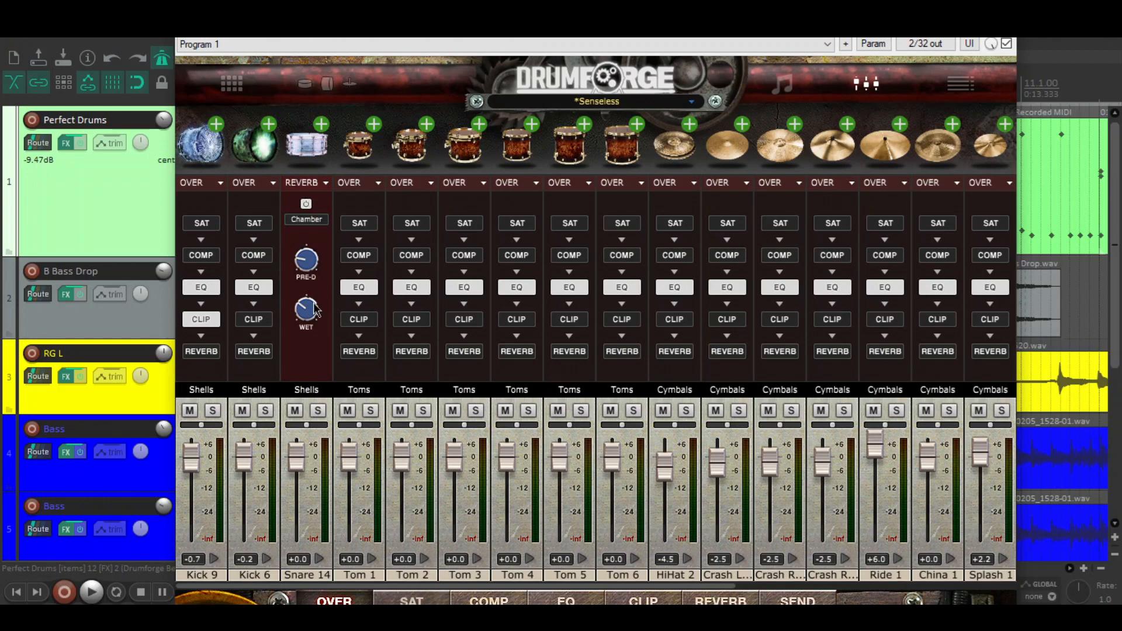
{"action": "left_click", "coordinate": [328, 183]}
{"action": "left_click", "coordinate": [328, 183]}
{"action": "left_click", "coordinate": [1003, 28]}
Solo the Perfect Drums track and listen to it from just before its first item, stopping playback after several bars.
{"action": "left_click", "coordinate": [223, 135]}
{"action": "left_click", "coordinate": [466, 162]}
{"action": "key", "text": "space"}
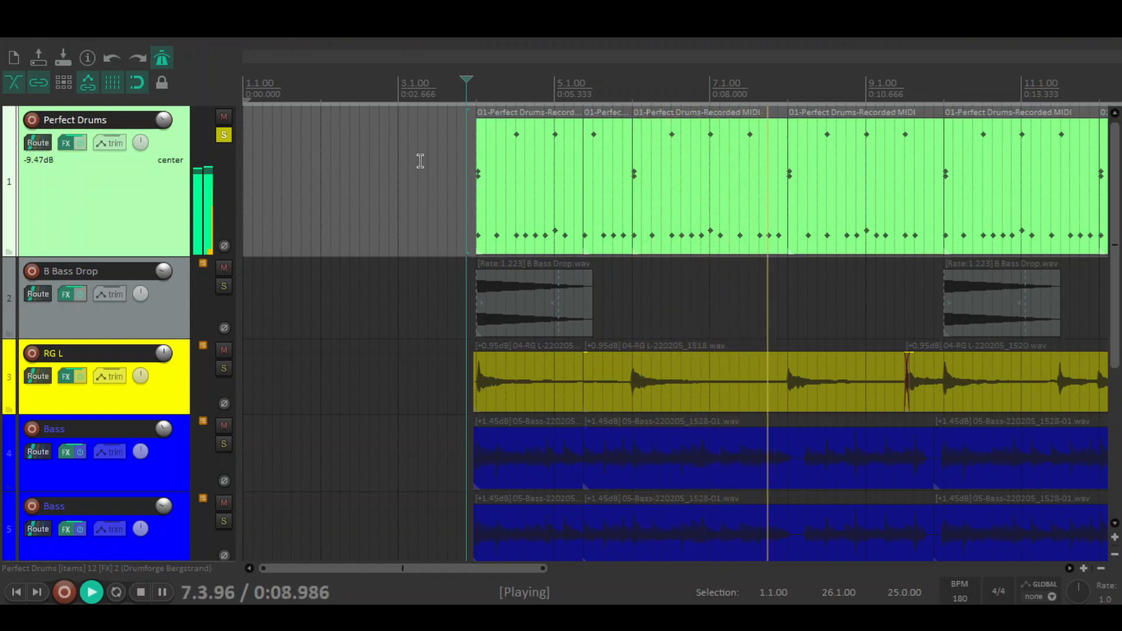
{"action": "key", "text": "space"}
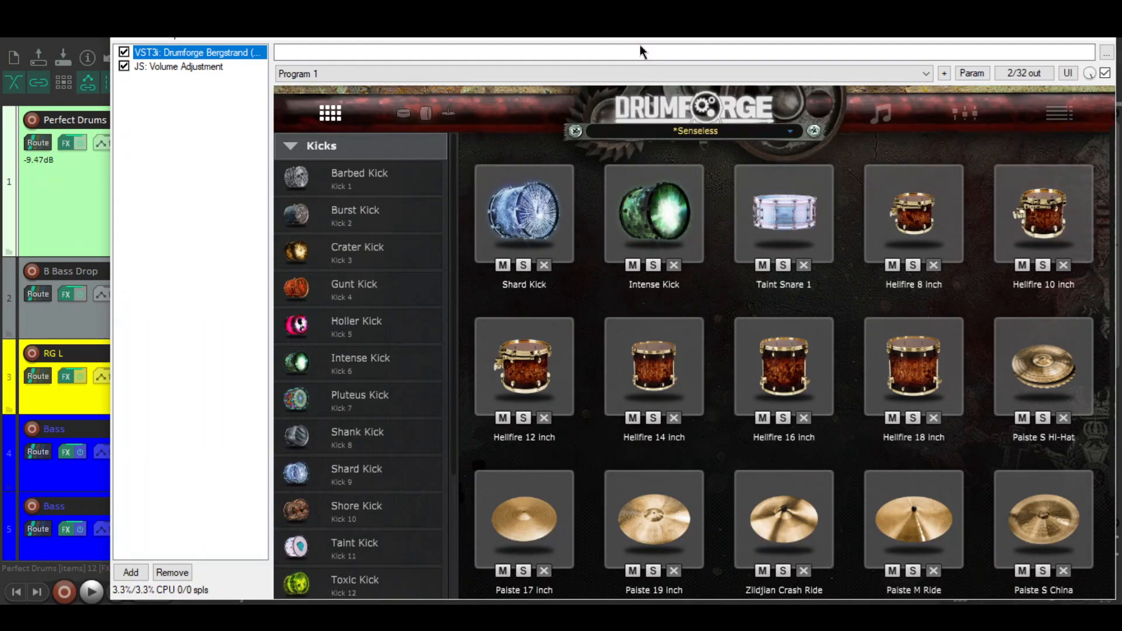
Review the Drumforge preset list and the JS: Volume Adjustment settings in the Perfect Drums FX chain, and close the window.
{"action": "left_click", "coordinate": [721, 135]}
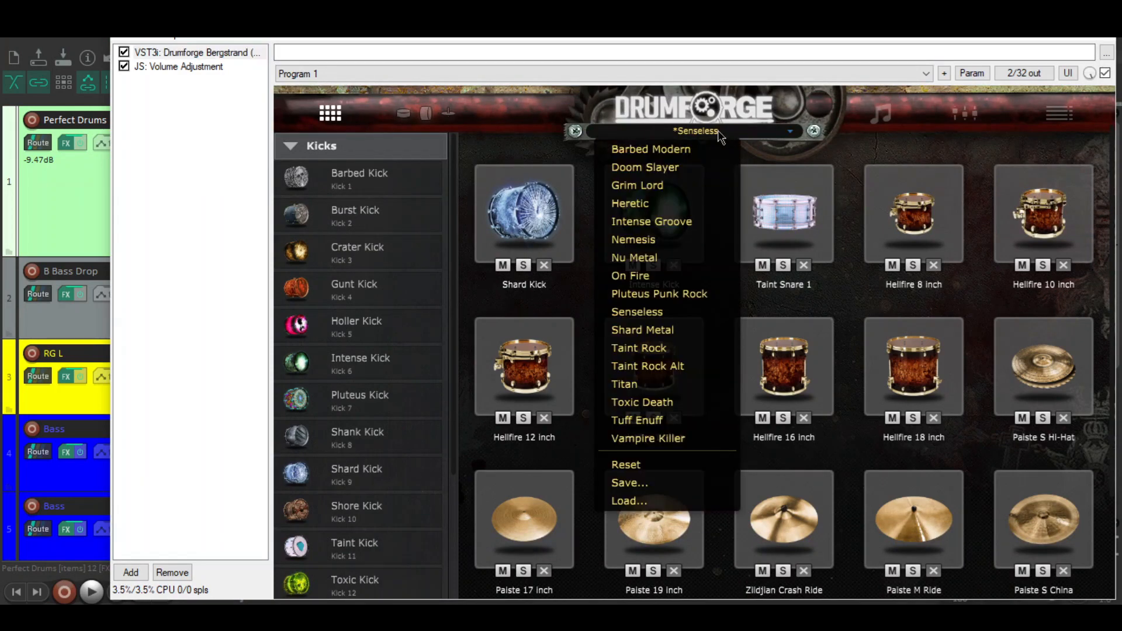
{"action": "left_click", "coordinate": [850, 151]}
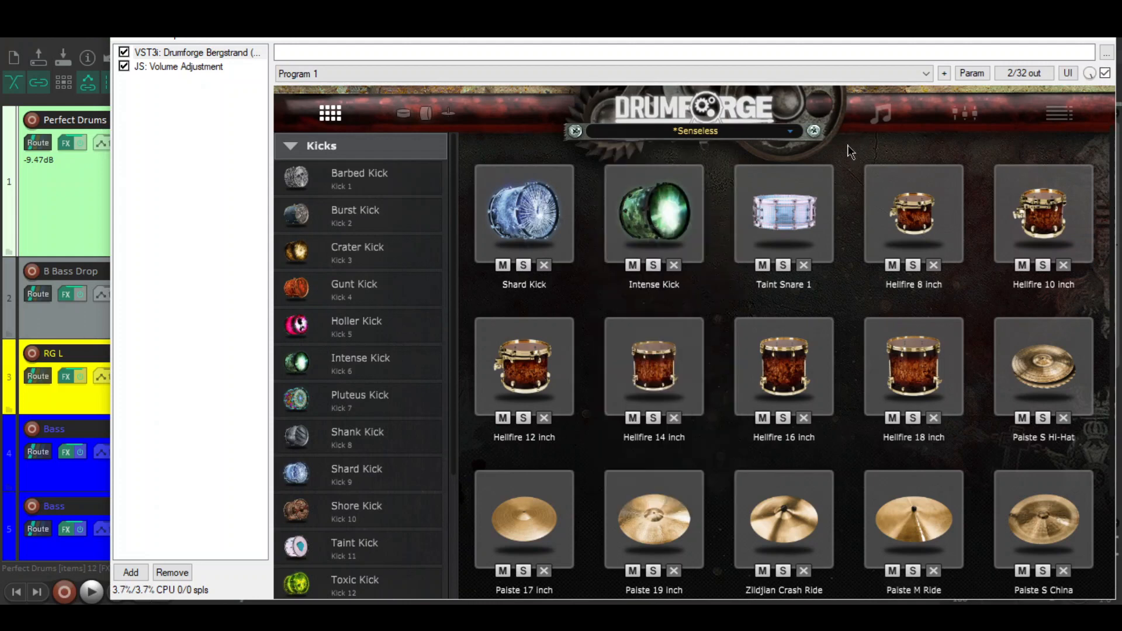
{"action": "left_click", "coordinate": [184, 67]}
{"action": "left_click", "coordinate": [193, 98]}
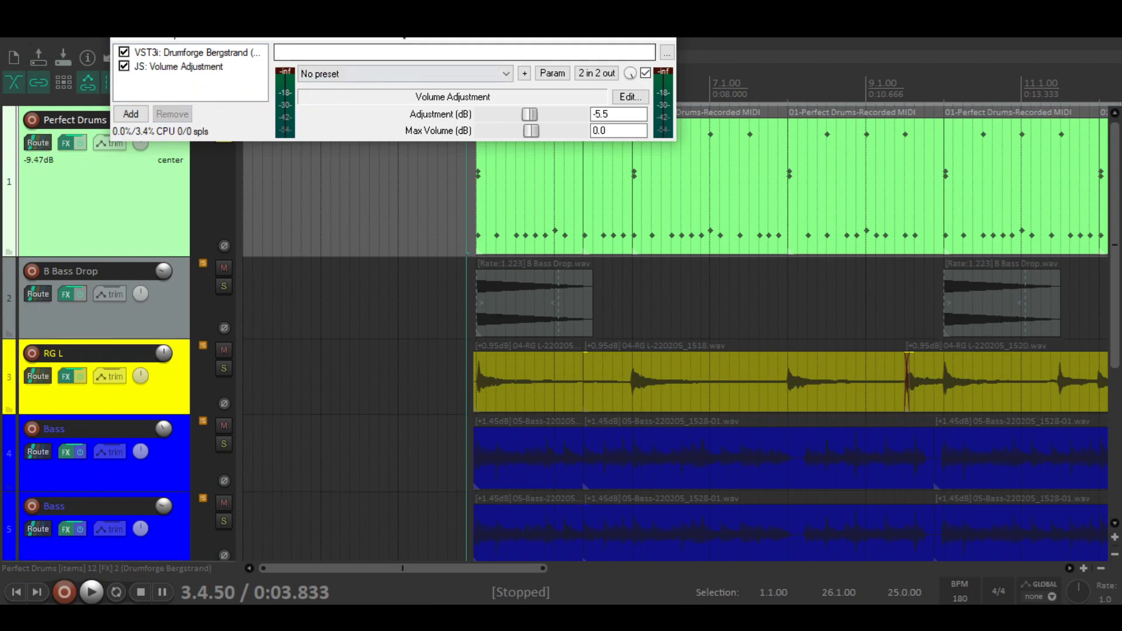
{"action": "left_click_drag", "start_coordinate": [398, 24], "coordinate": [464, 136]}
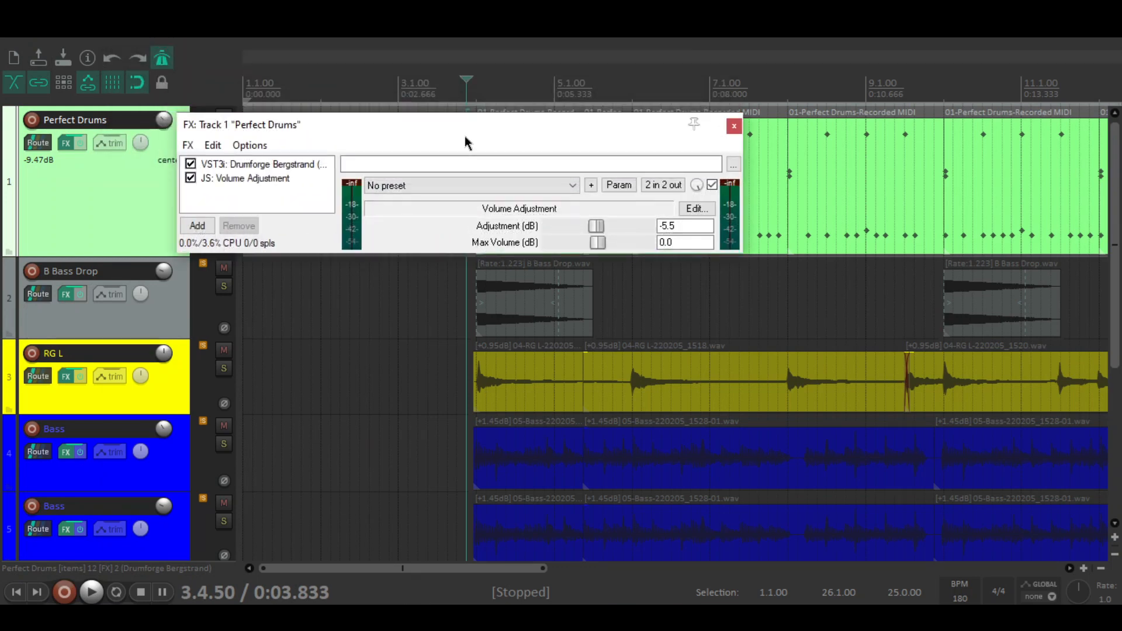
{"action": "left_click", "coordinate": [734, 127]}
Turn off solo on the Perfect Drums track.
{"action": "left_click", "coordinate": [224, 135]}
{"action": "left_click", "coordinate": [224, 135]}
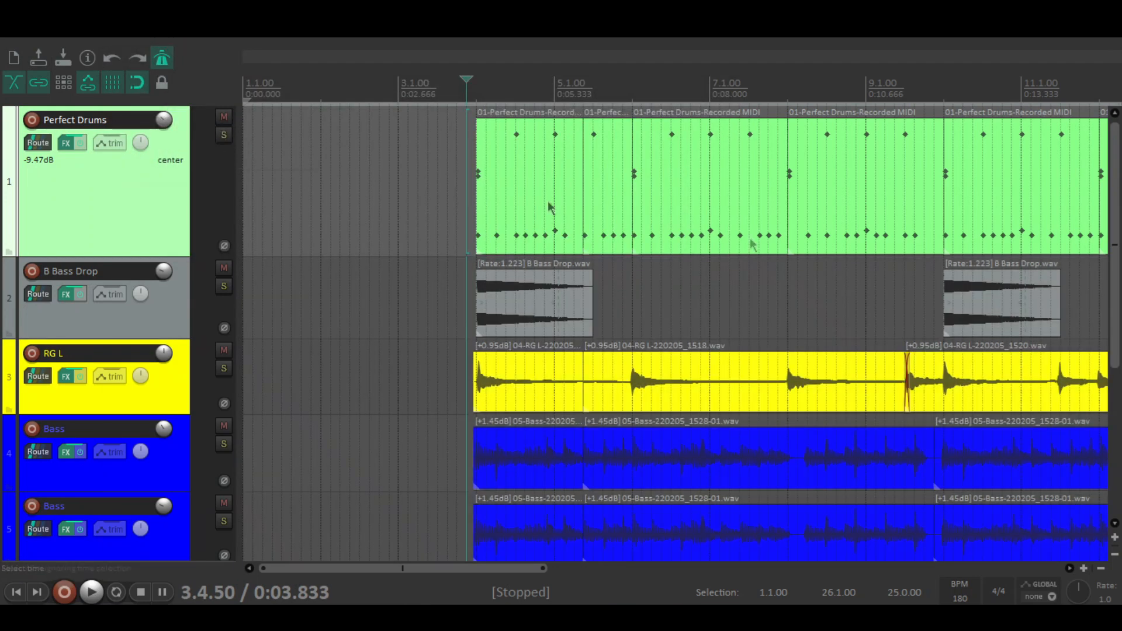
{"action": "scroll", "coordinate": [363, 162], "scroll_direction": "down", "scroll_amount": 3}
{"action": "left_click_drag", "start_coordinate": [1115, 341], "coordinate": [1115, 365]}
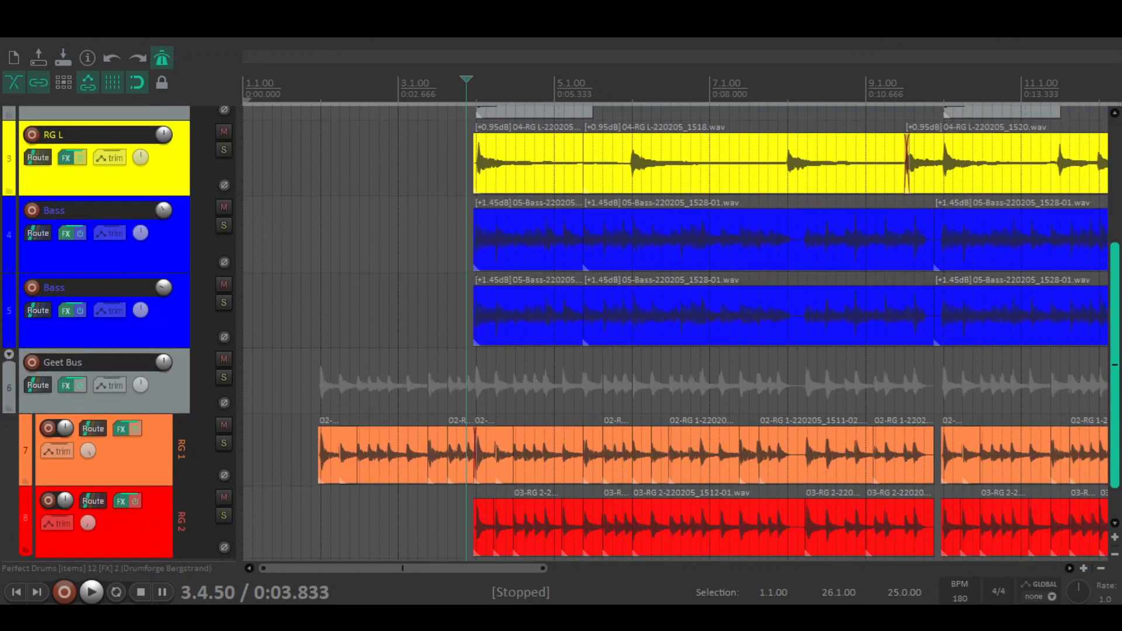
Open the RG 1 track's FX chain and examine the Diode Amplifier settings.
{"action": "left_click", "coordinate": [122, 432]}
{"action": "left_click", "coordinate": [258, 83]}
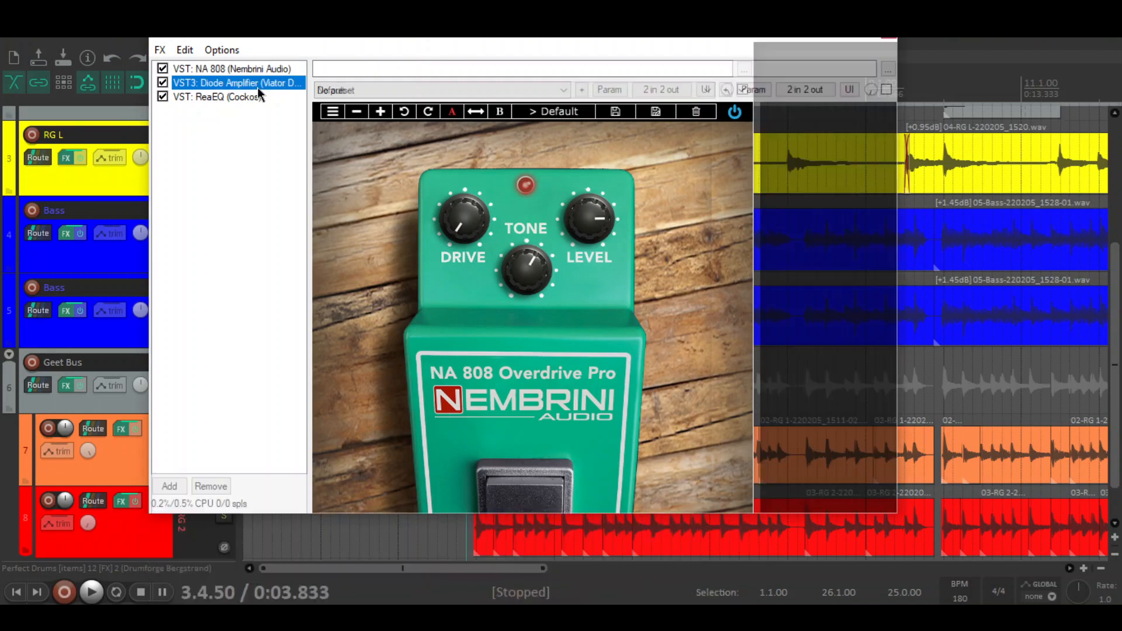
{"action": "left_click_drag", "start_coordinate": [476, 43], "coordinate": [488, 64]}
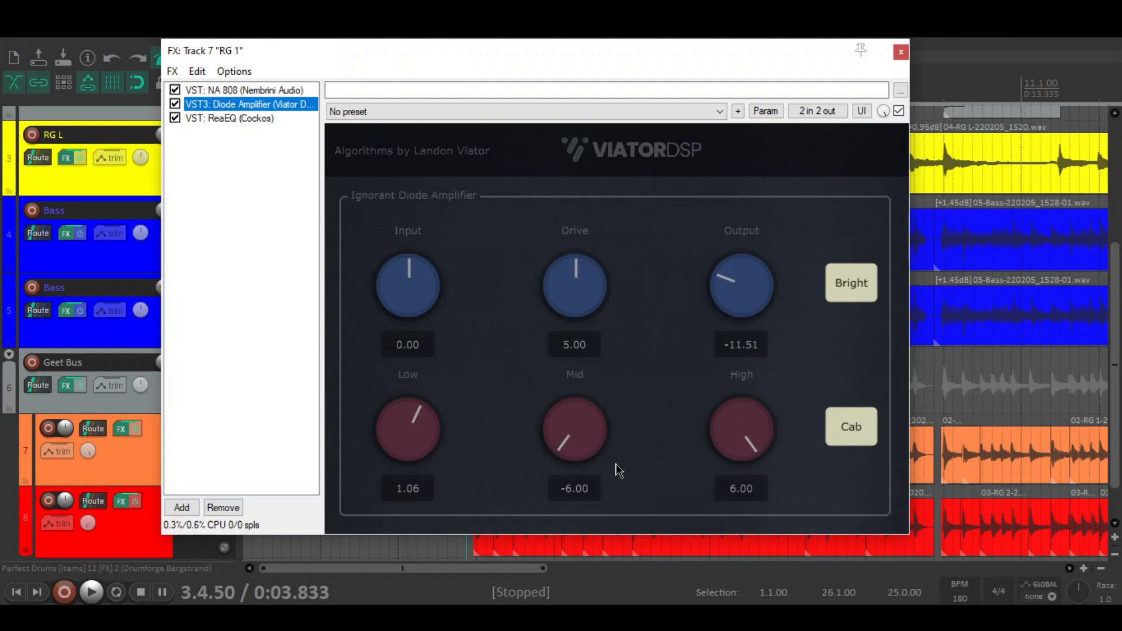
{"action": "left_click_drag", "start_coordinate": [479, 55], "coordinate": [629, 61]}
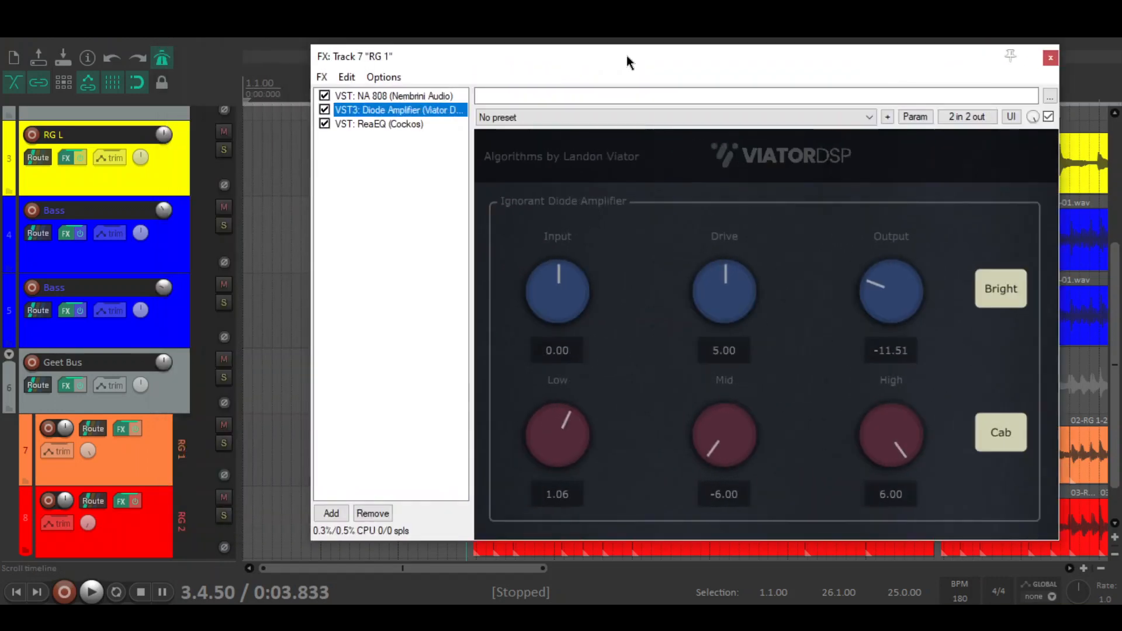
Examine the NA 808 overdrive and ReaEQ settings on the RG 1 track, and close its FX chain.
{"action": "key", "text": "Up"}
{"action": "left_click_drag", "start_coordinate": [517, 45], "coordinate": [369, 44]}
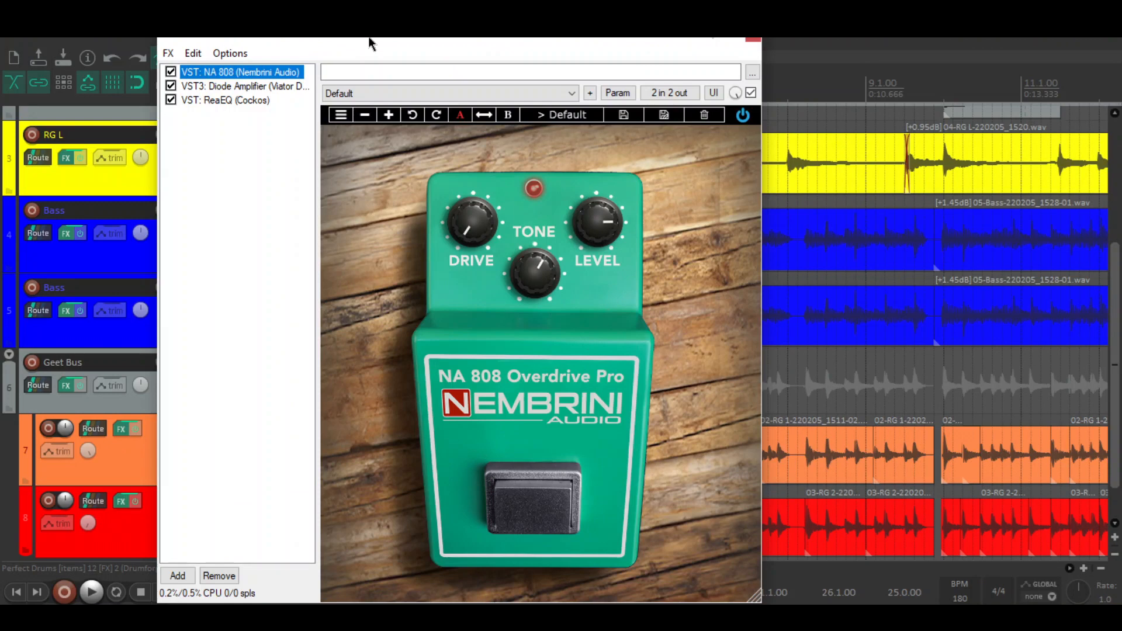
{"action": "key", "text": "Down"}
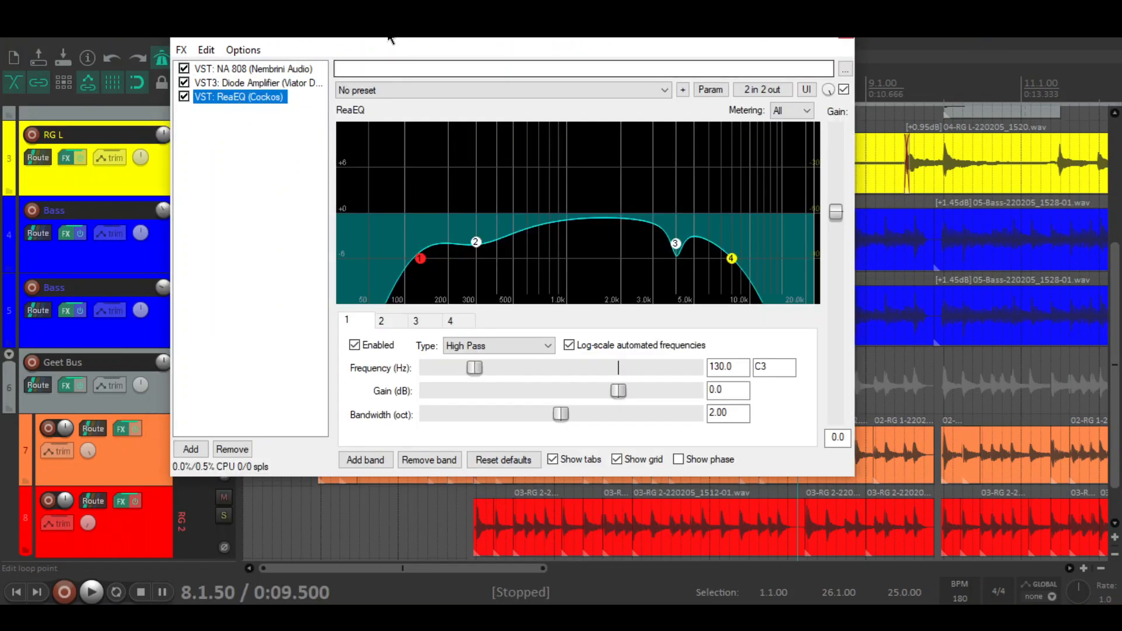
{"action": "left_click_drag", "start_coordinate": [369, 43], "coordinate": [380, 86]}
{"action": "mouse_move", "coordinate": [466, 295]}
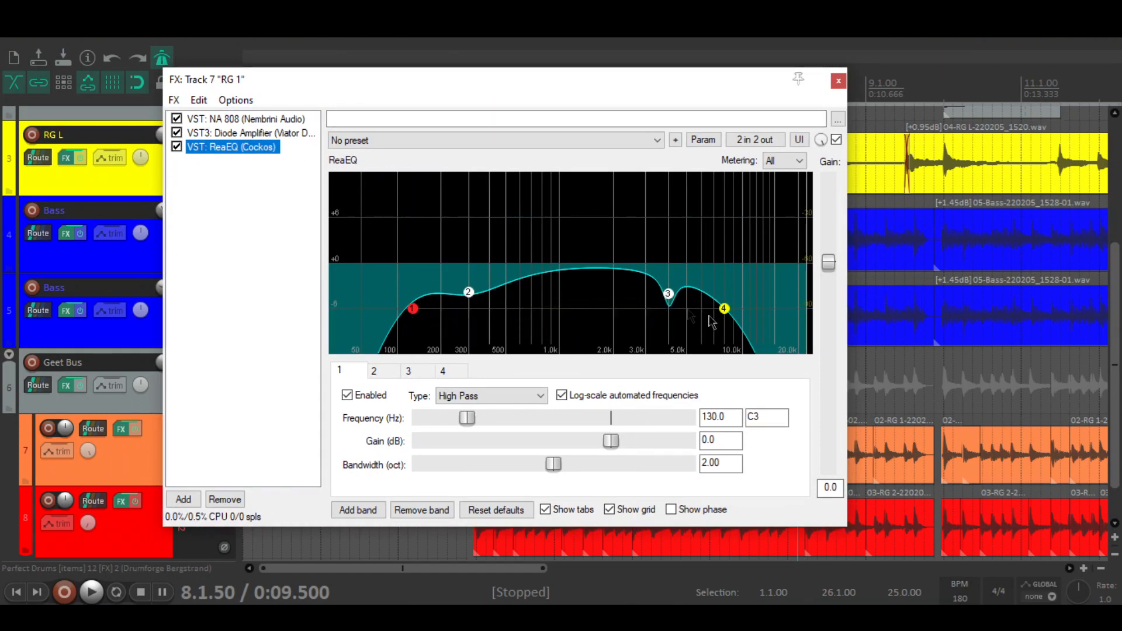
{"action": "left_click", "coordinate": [838, 81]}
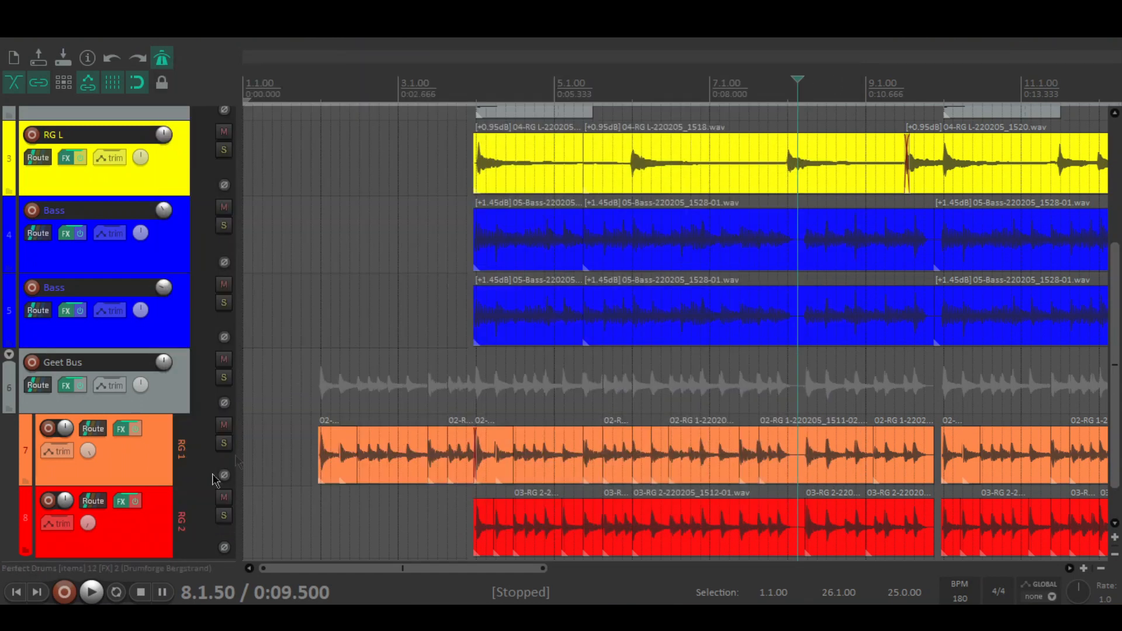
Review the NA 808, Diode Amplifier and ReaEQ plugins in the RG 2 track's FX chain, and close the window.
{"action": "left_click", "coordinate": [120, 508]}
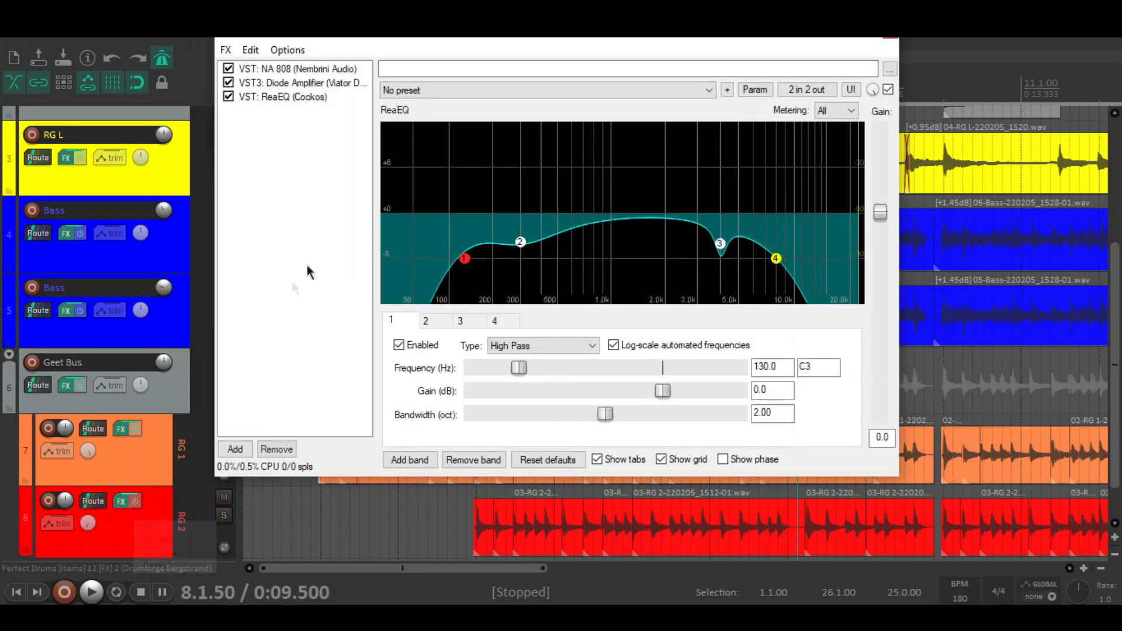
{"action": "left_click", "coordinate": [292, 68]}
{"action": "left_click", "coordinate": [314, 83]}
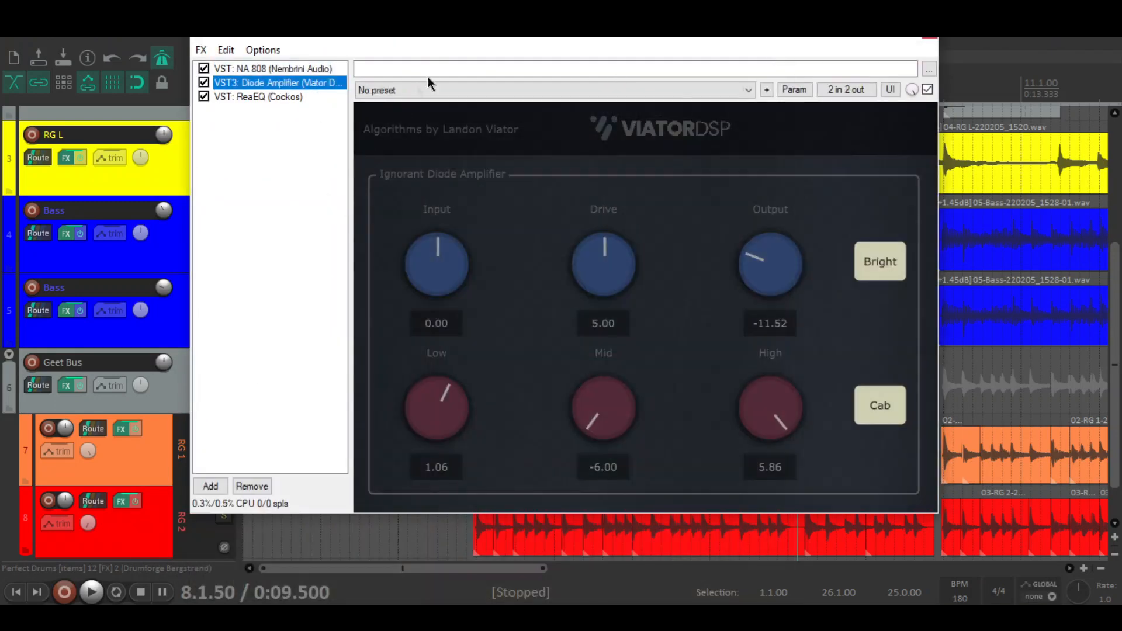
{"action": "left_click_drag", "start_coordinate": [454, 42], "coordinate": [427, 91]}
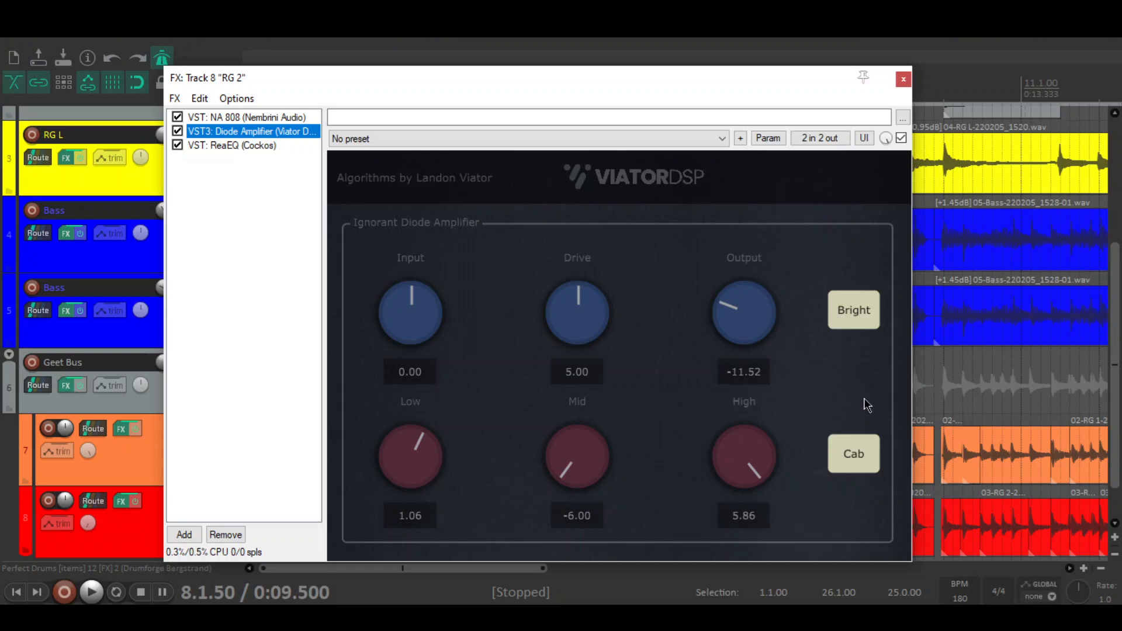
{"action": "left_click", "coordinate": [256, 145]}
{"action": "key", "text": "Escape"}
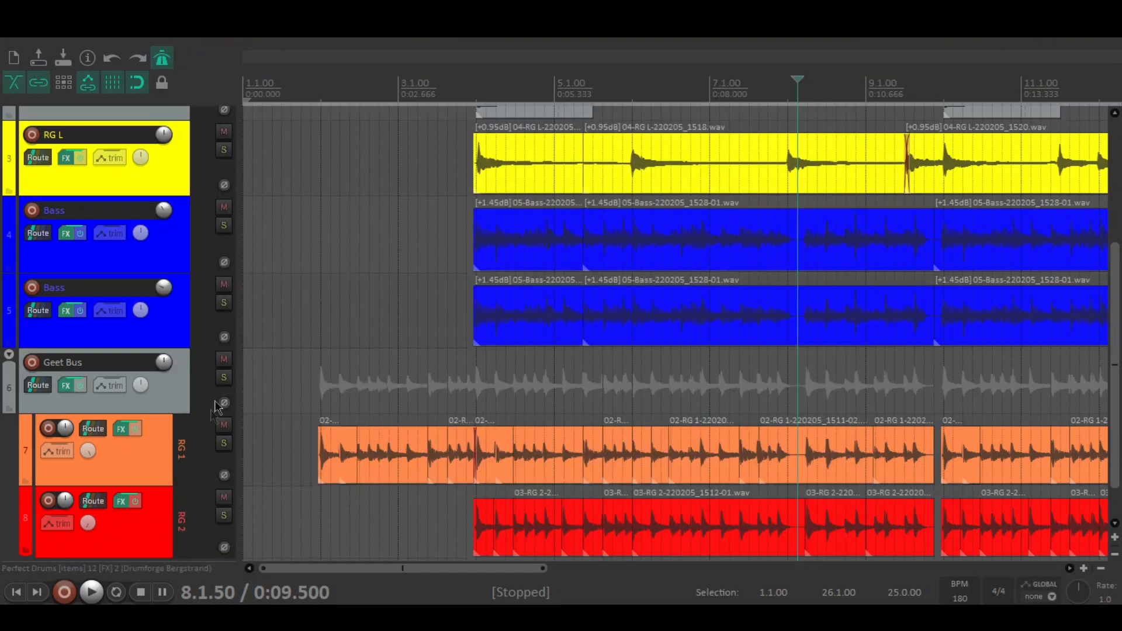
Bypass SonEQ in the Geet Bus FX chain and listen to the soloed bus from 4.1.00 for a few bars.
{"action": "left_click", "coordinate": [69, 386]}
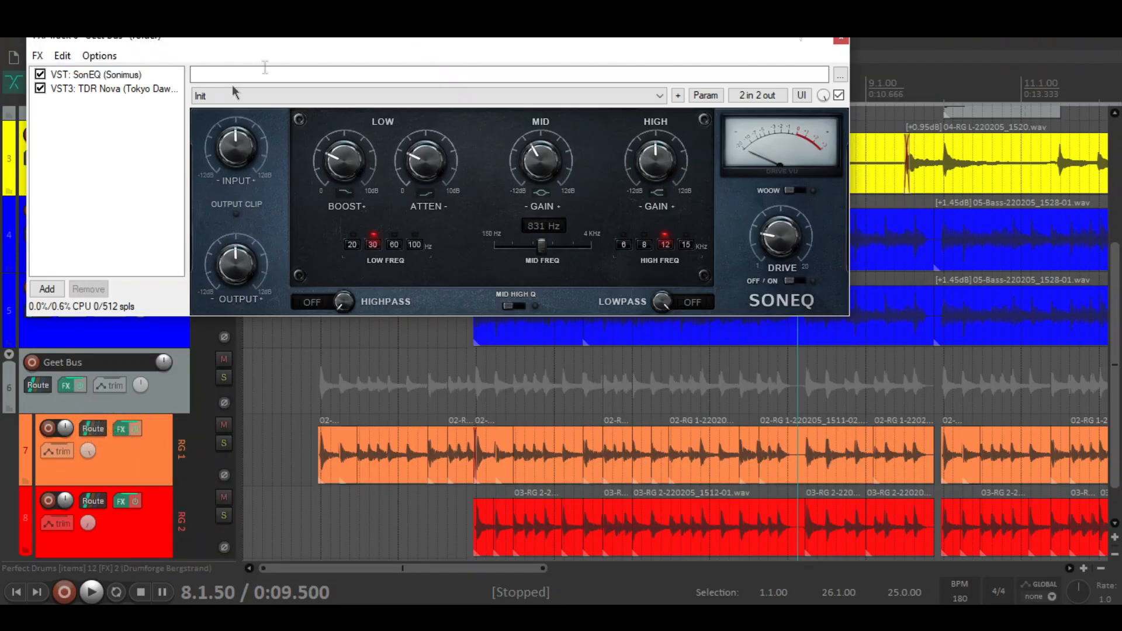
{"action": "left_click_drag", "start_coordinate": [297, 44], "coordinate": [413, 131]}
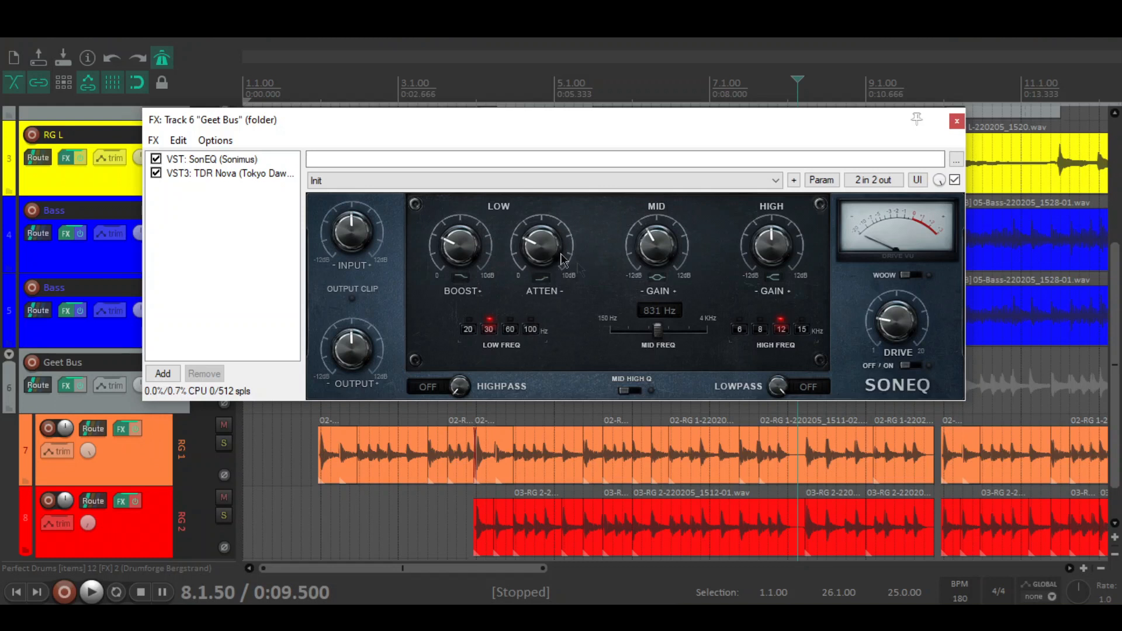
{"action": "left_click", "coordinate": [156, 159]}
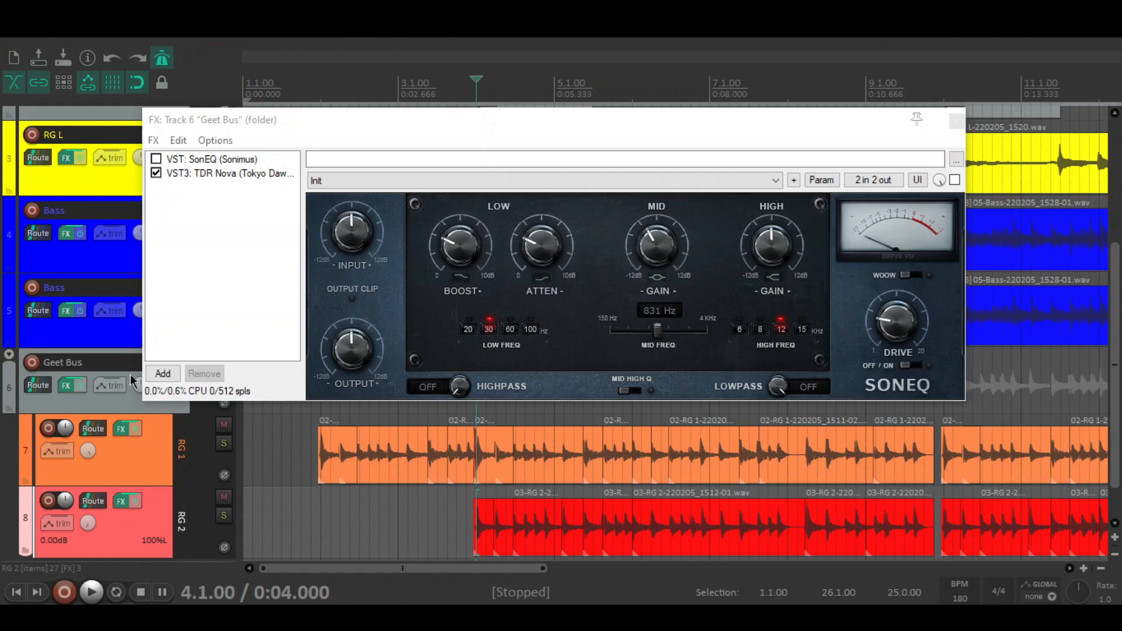
{"action": "left_click_drag", "start_coordinate": [340, 125], "coordinate": [302, 72]}
{"action": "left_click", "coordinate": [224, 380]}
{"action": "key", "text": "space"}
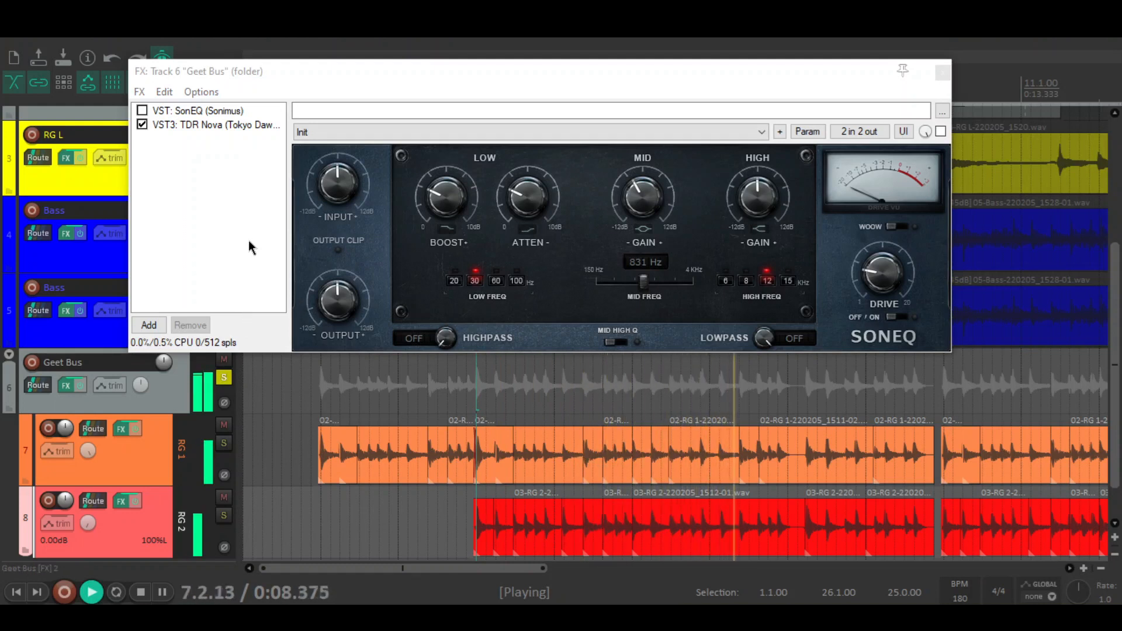
{"action": "key", "text": "space"}
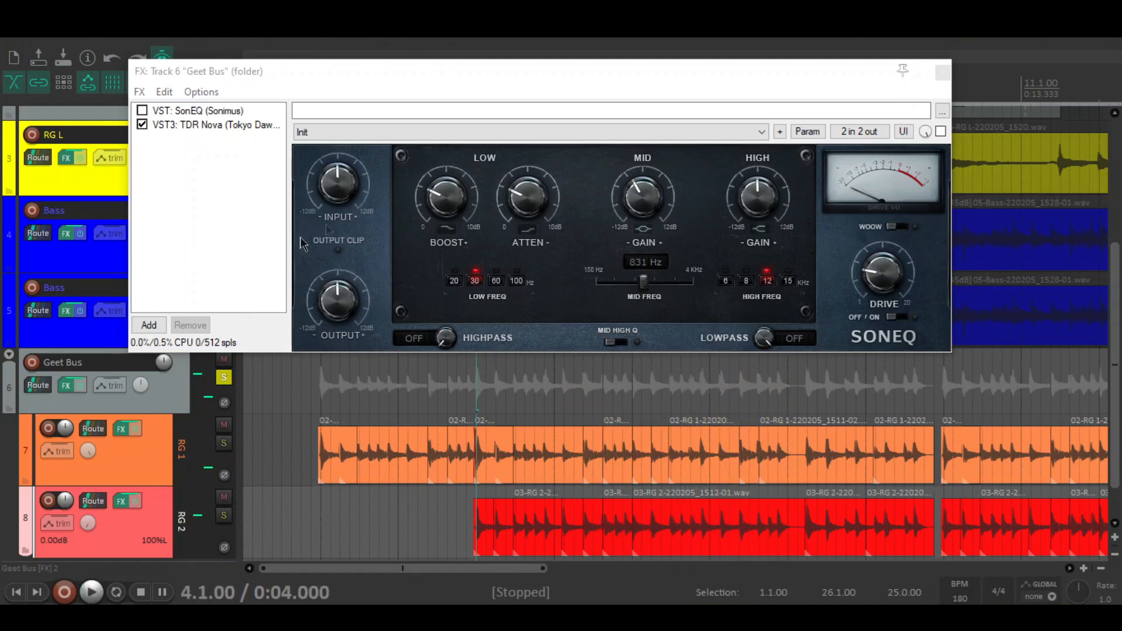
Re-enable SonEQ on the Geet Bus and play the same passage again to compare the sound.
{"action": "left_click_drag", "start_coordinate": [376, 66], "coordinate": [384, 114]}
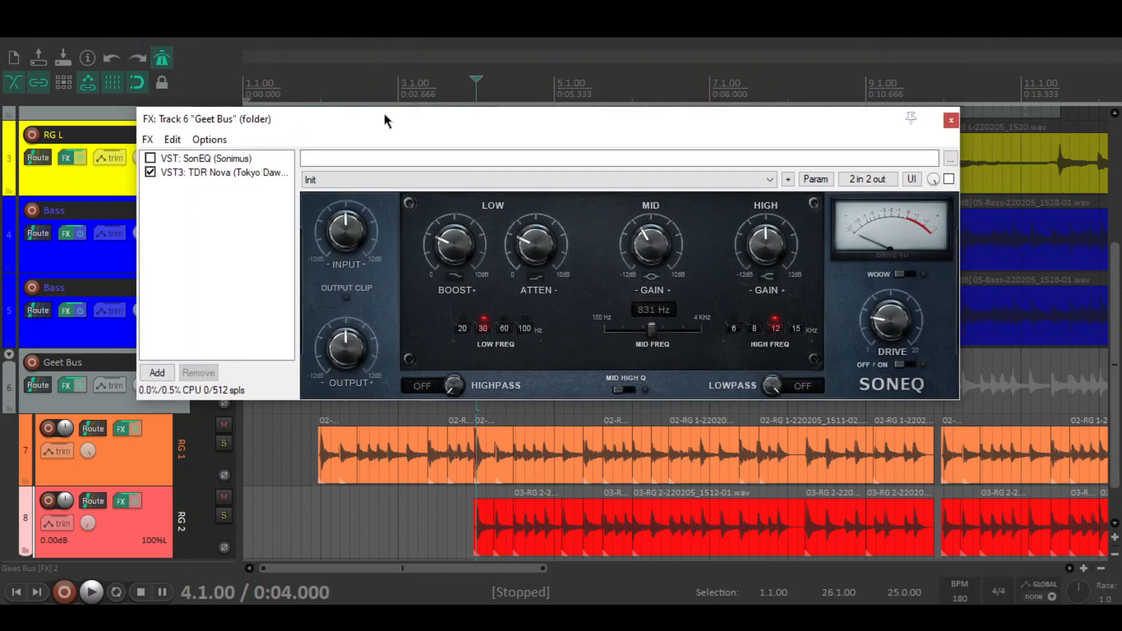
{"action": "left_click", "coordinate": [150, 157]}
{"action": "key", "text": "space"}
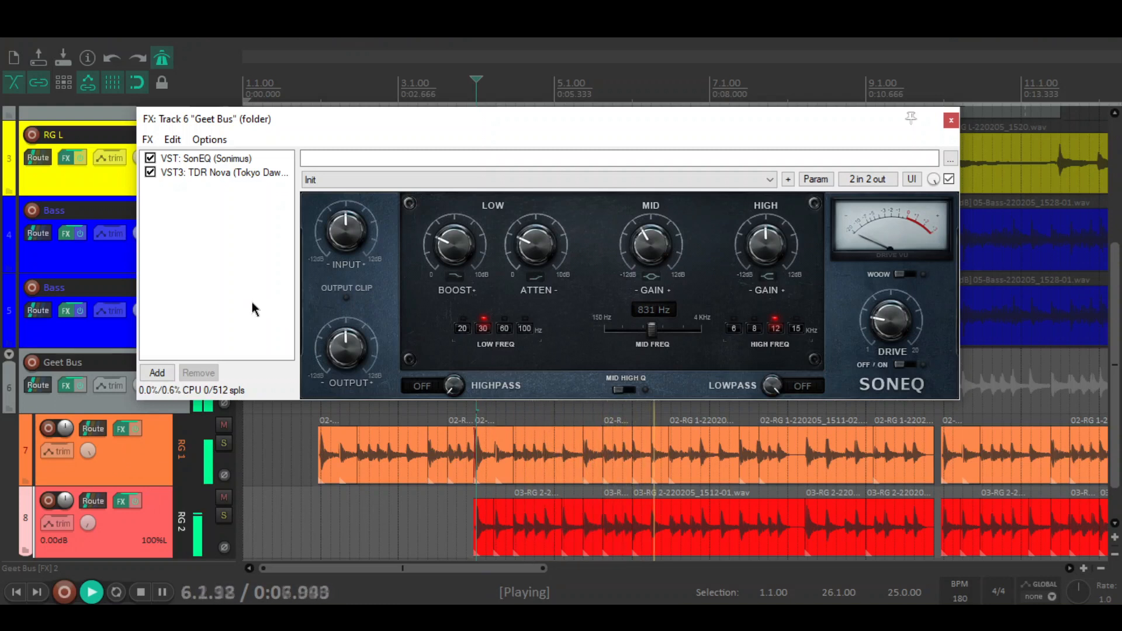
{"action": "key", "text": "space"}
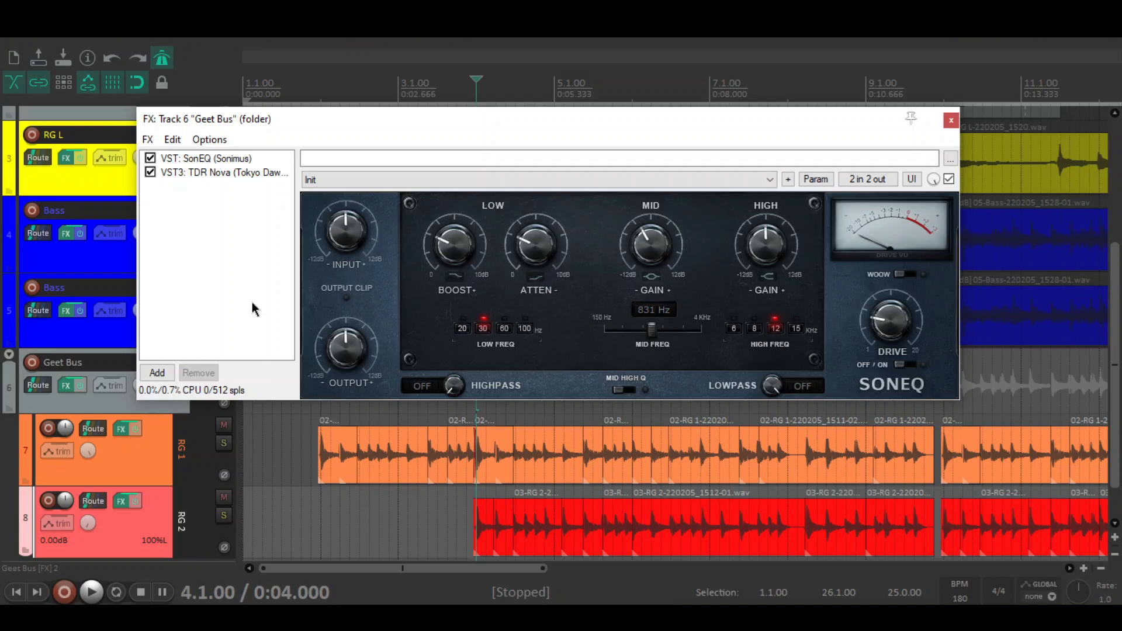
Examine the TDR Nova dynamic EQ on the Geet Bus and watch its response during a short playback.
{"action": "left_click", "coordinate": [265, 172]}
{"action": "left_click", "coordinate": [221, 147]}
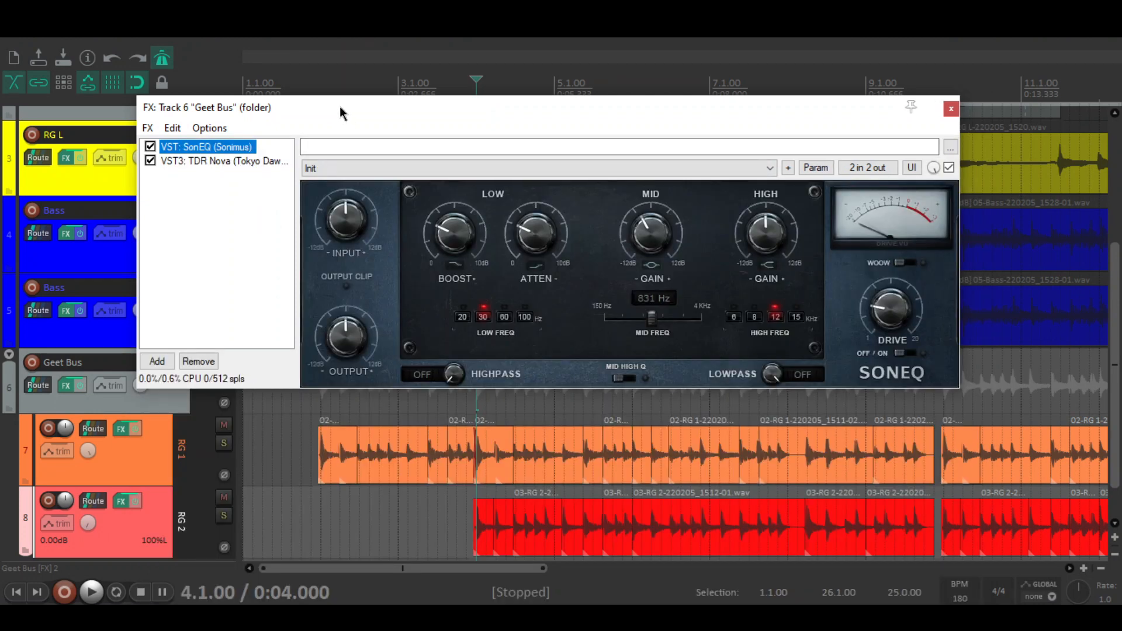
{"action": "left_click", "coordinate": [258, 161]}
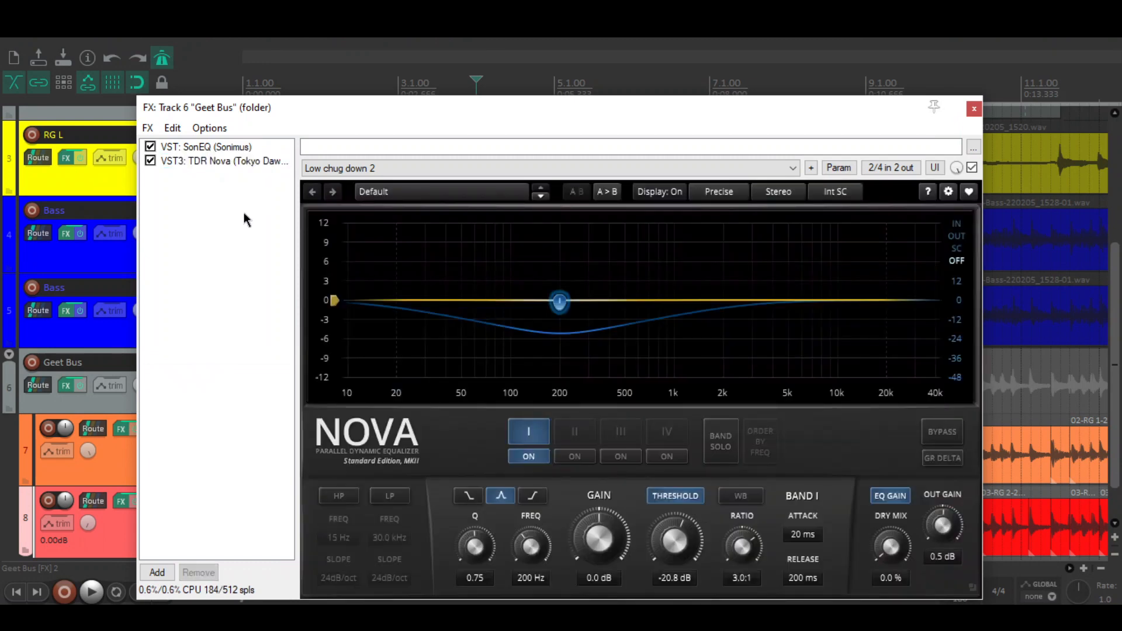
{"action": "key", "text": "space"}
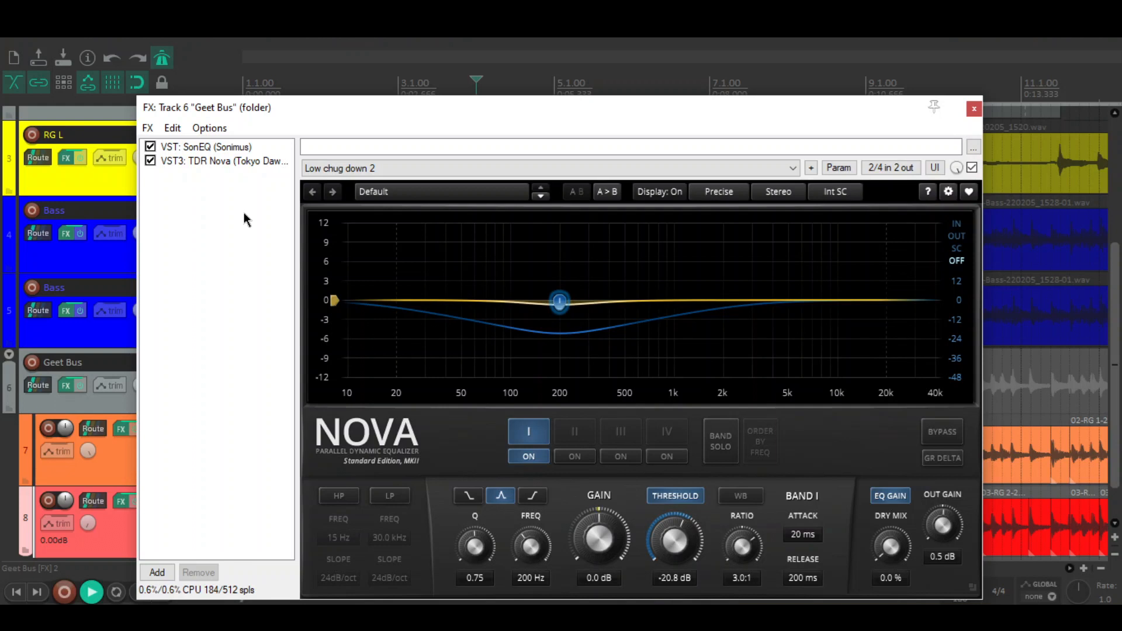
{"action": "key", "text": "space"}
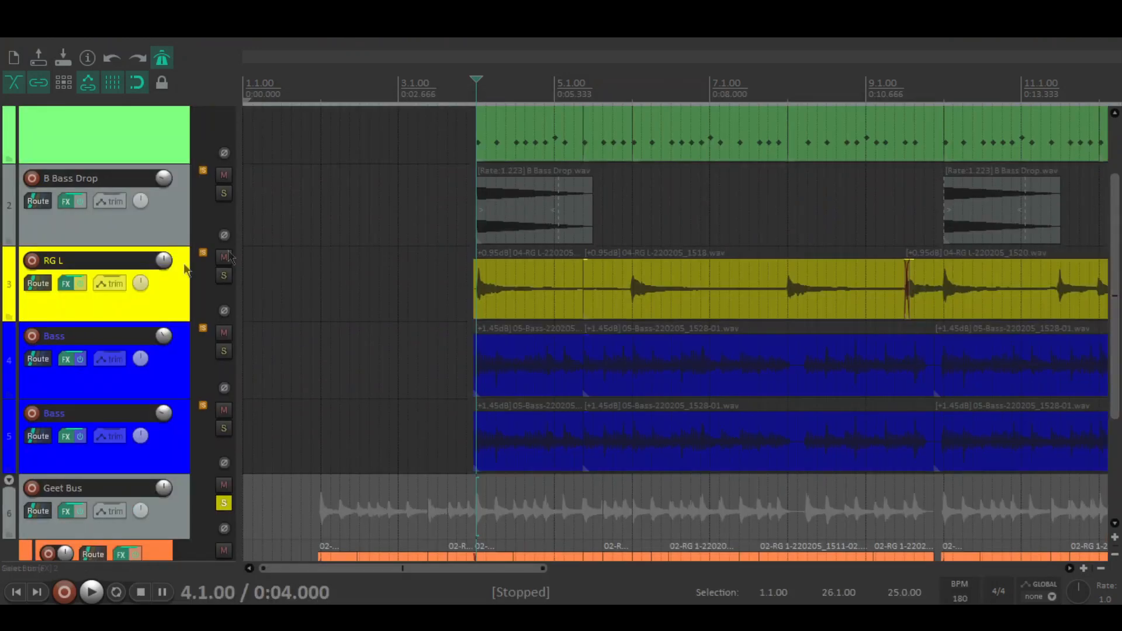
Open the RG L track's FX chain and examine the Diode Amplifier and NA 808 overdrive settings.
{"action": "left_click", "coordinate": [67, 284]}
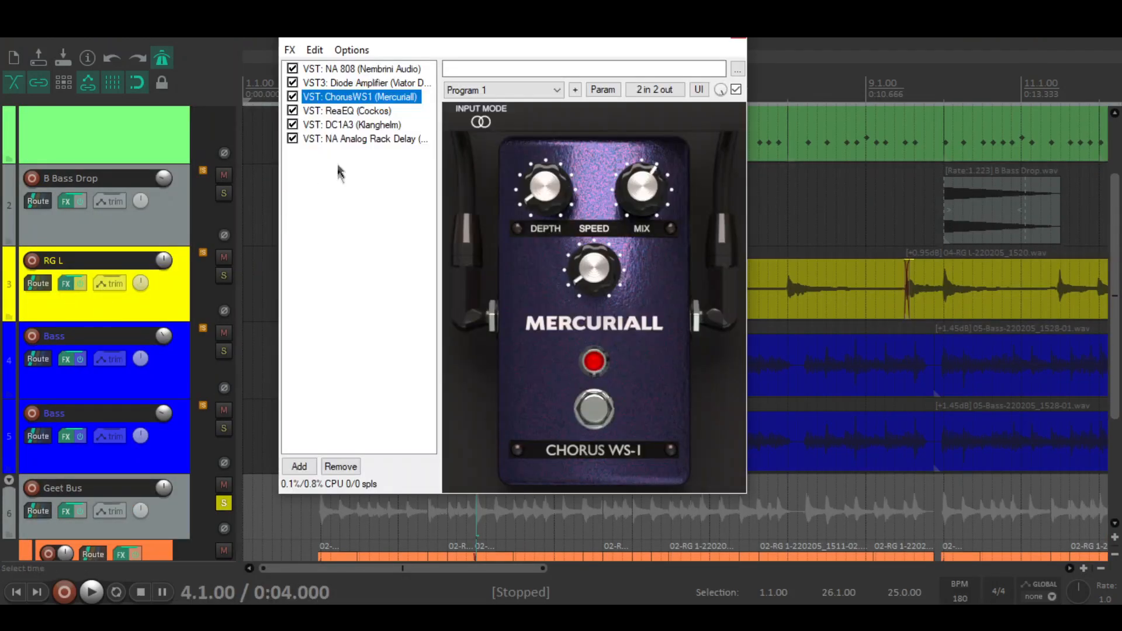
{"action": "left_click", "coordinate": [378, 83]}
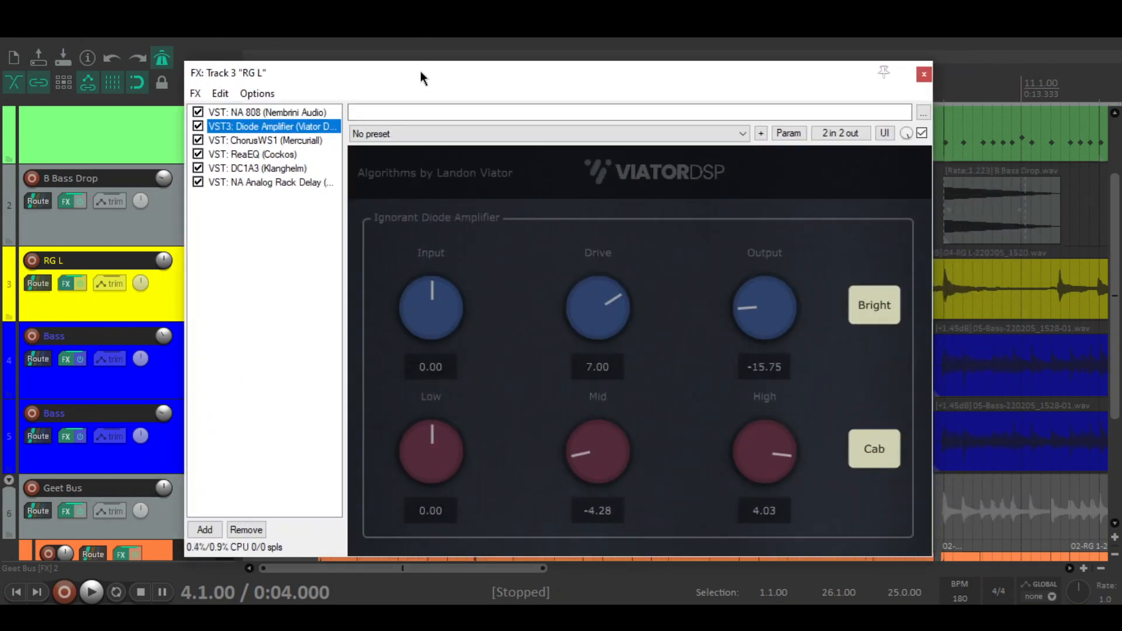
{"action": "left_click_drag", "start_coordinate": [420, 71], "coordinate": [419, 62]}
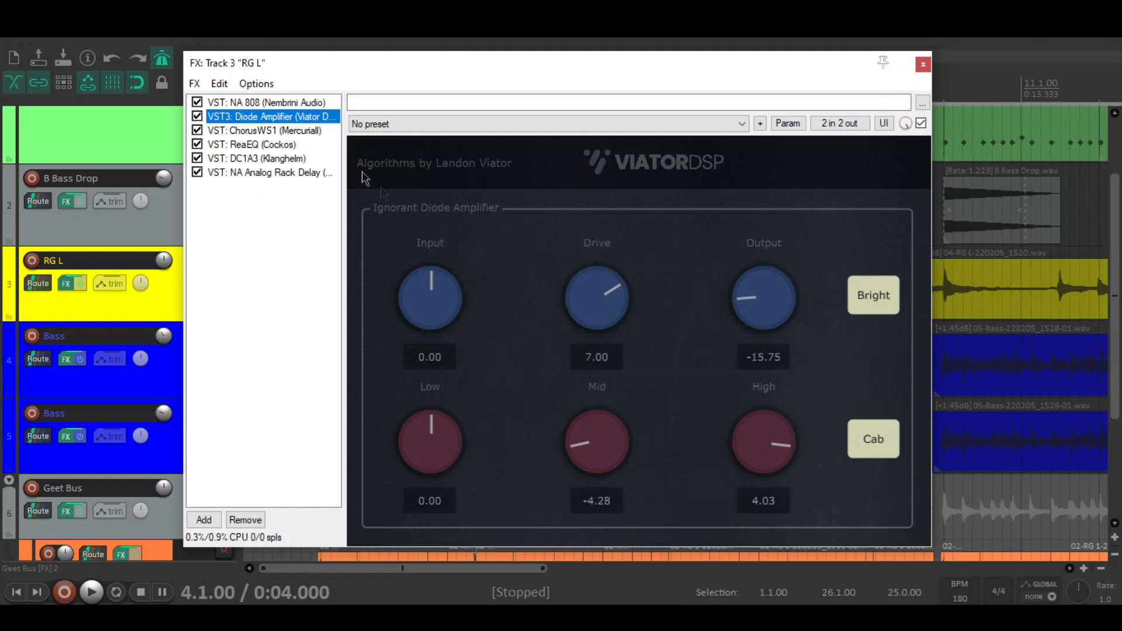
{"action": "left_click", "coordinate": [303, 104]}
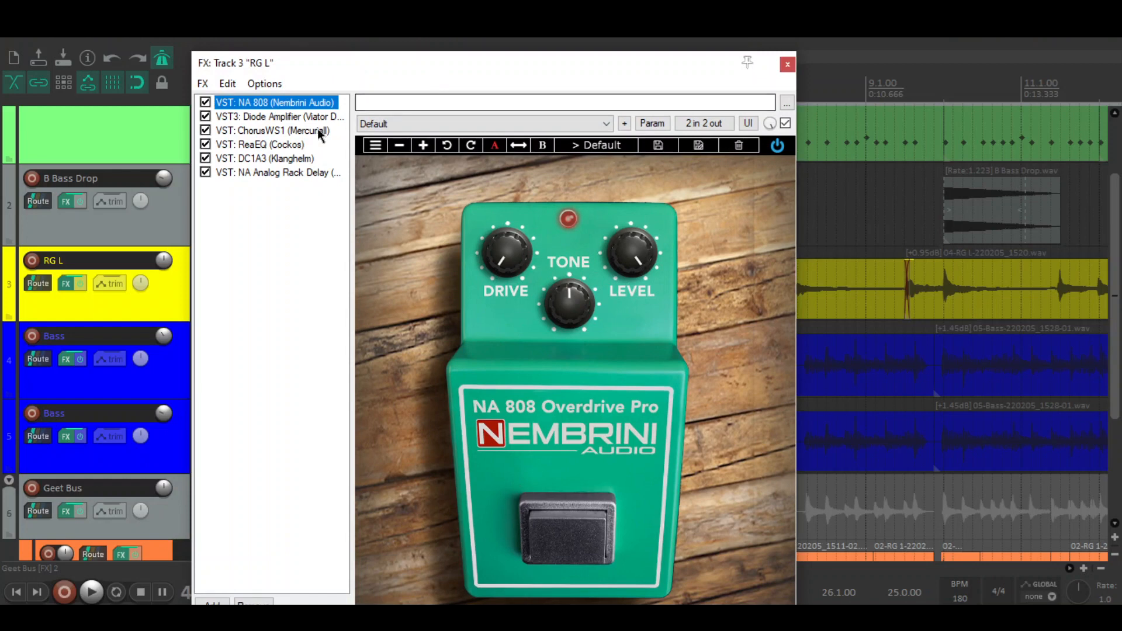
Examine the ChorusWS1, ReaEQ, DC1A3 and NA Analog Rack Delay settings on the RG L track.
{"action": "left_click", "coordinate": [300, 131]}
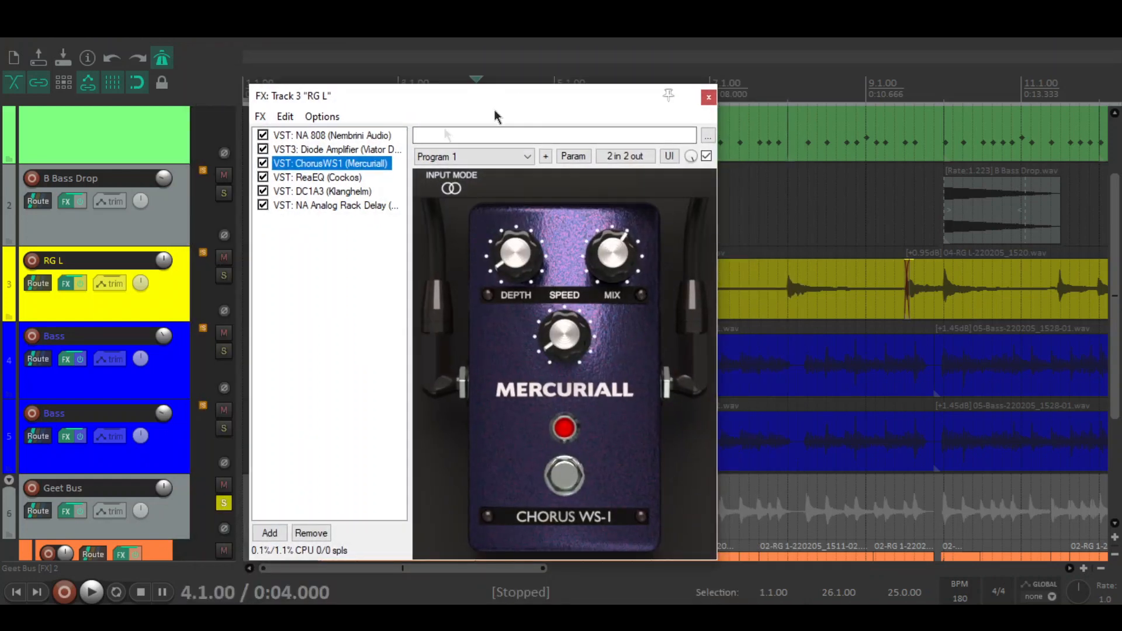
{"action": "left_click", "coordinate": [343, 179]}
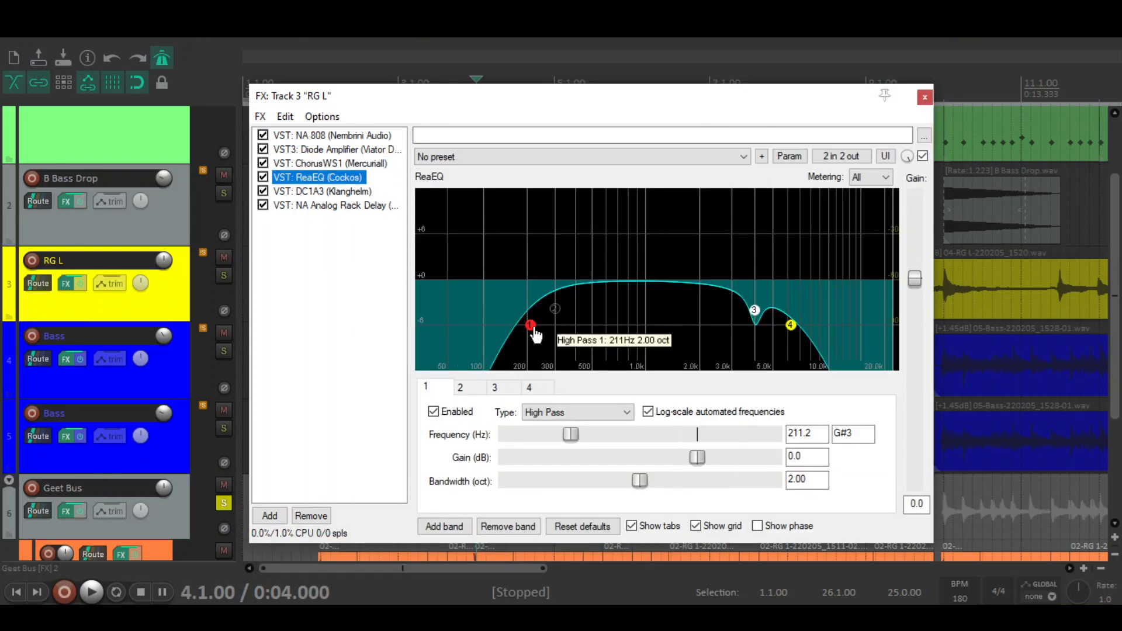
{"action": "left_click", "coordinate": [360, 192]}
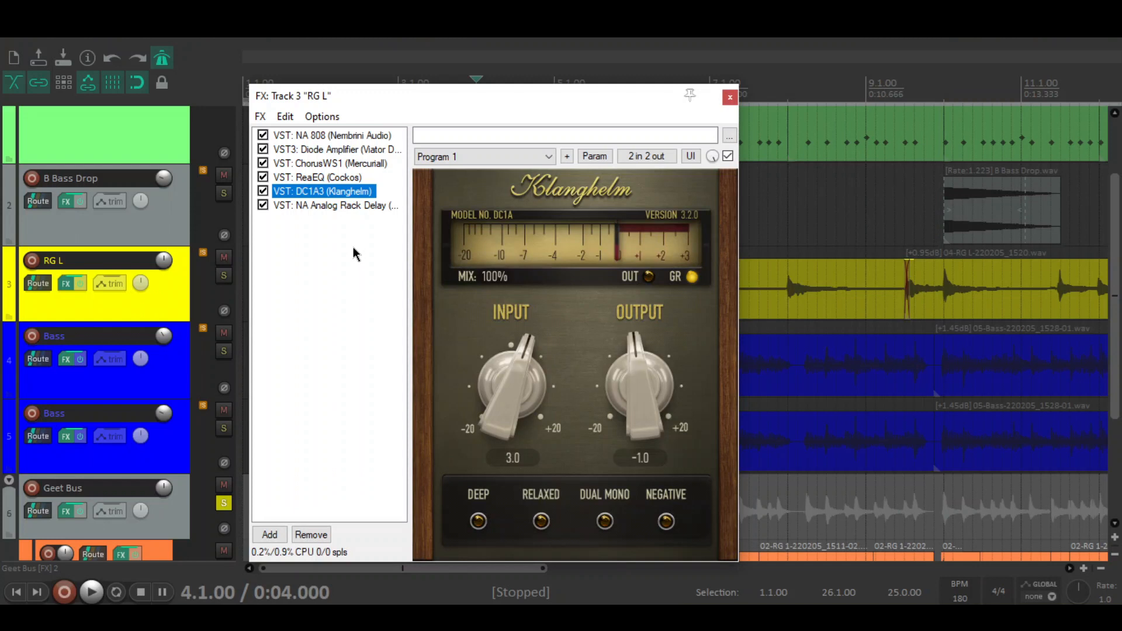
{"action": "left_click_drag", "start_coordinate": [480, 97], "coordinate": [506, 69]}
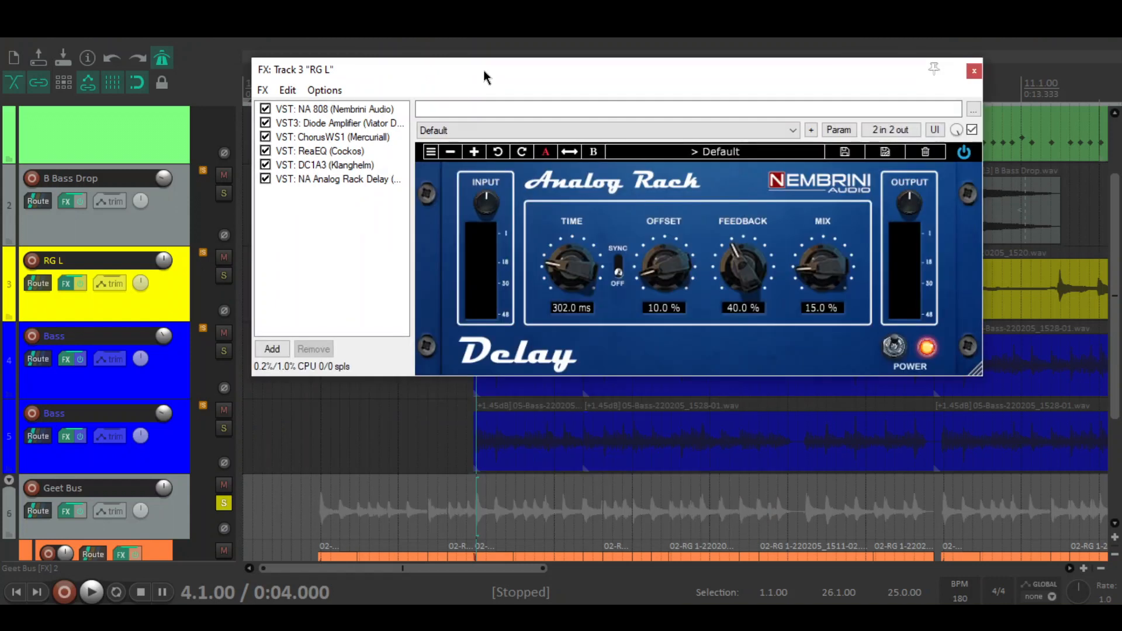
{"action": "left_click_drag", "start_coordinate": [483, 70], "coordinate": [430, 112]}
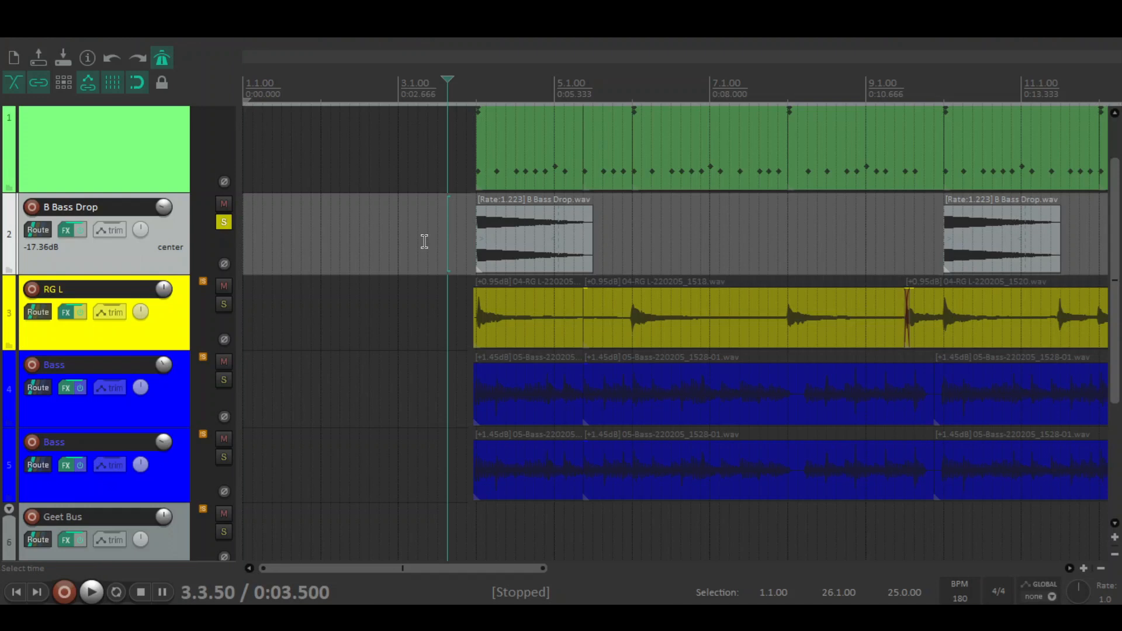
Check the ReaPitch semitone shift in the B Bass Drop track's FX chain, and close the window.
{"action": "left_click", "coordinate": [65, 230]}
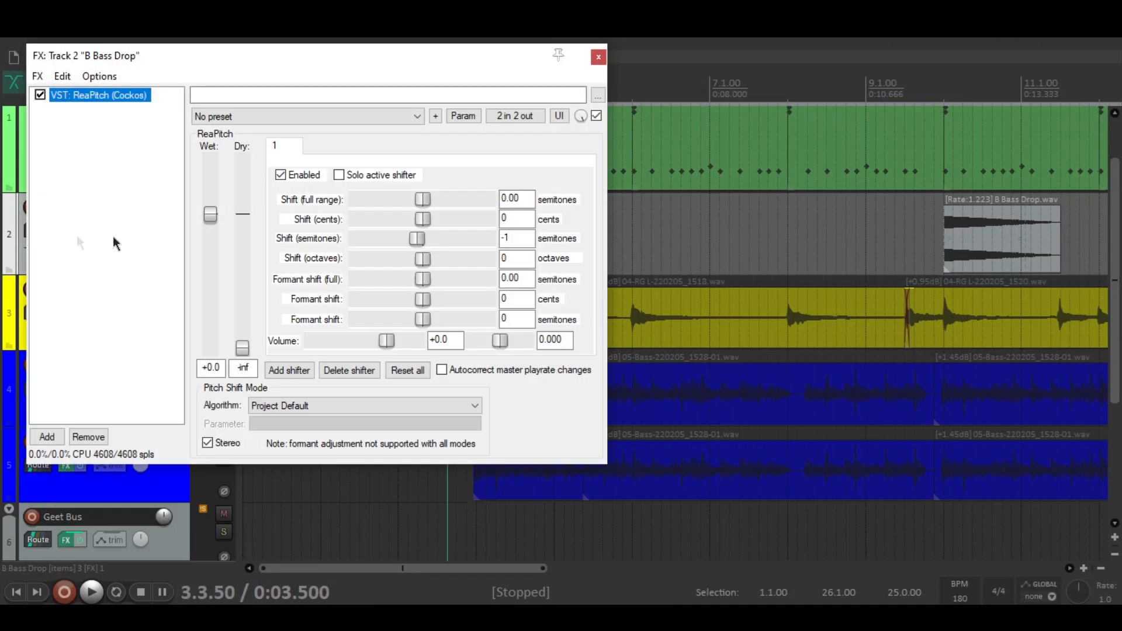
{"action": "left_click_drag", "start_coordinate": [230, 55], "coordinate": [330, 97]}
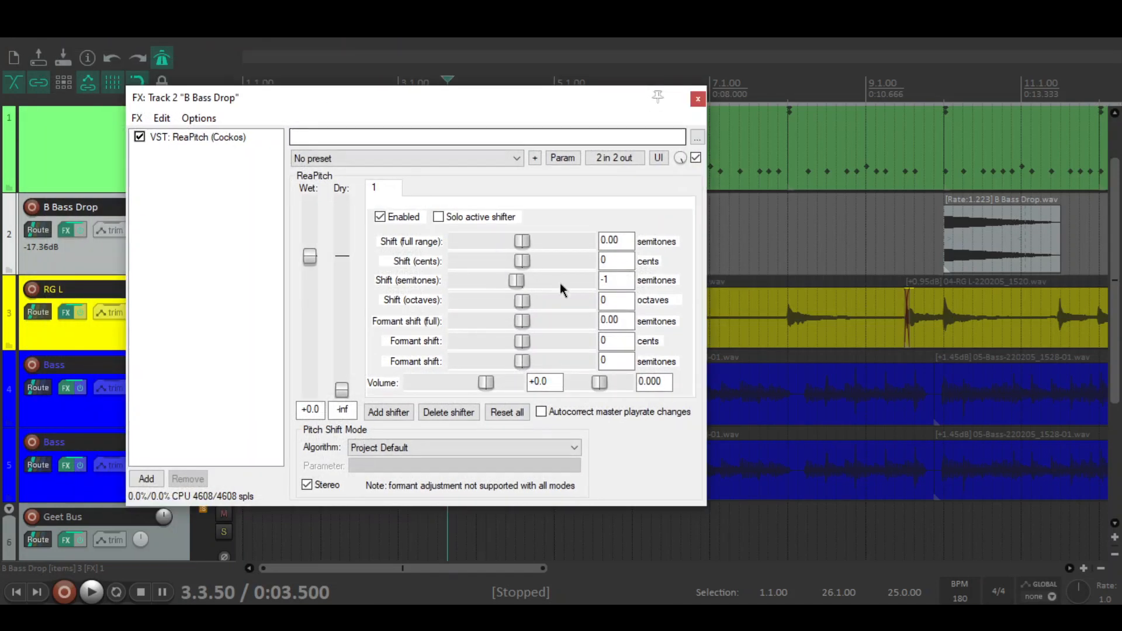
{"action": "left_click", "coordinate": [627, 282]}
{"action": "key", "text": "Escape"}
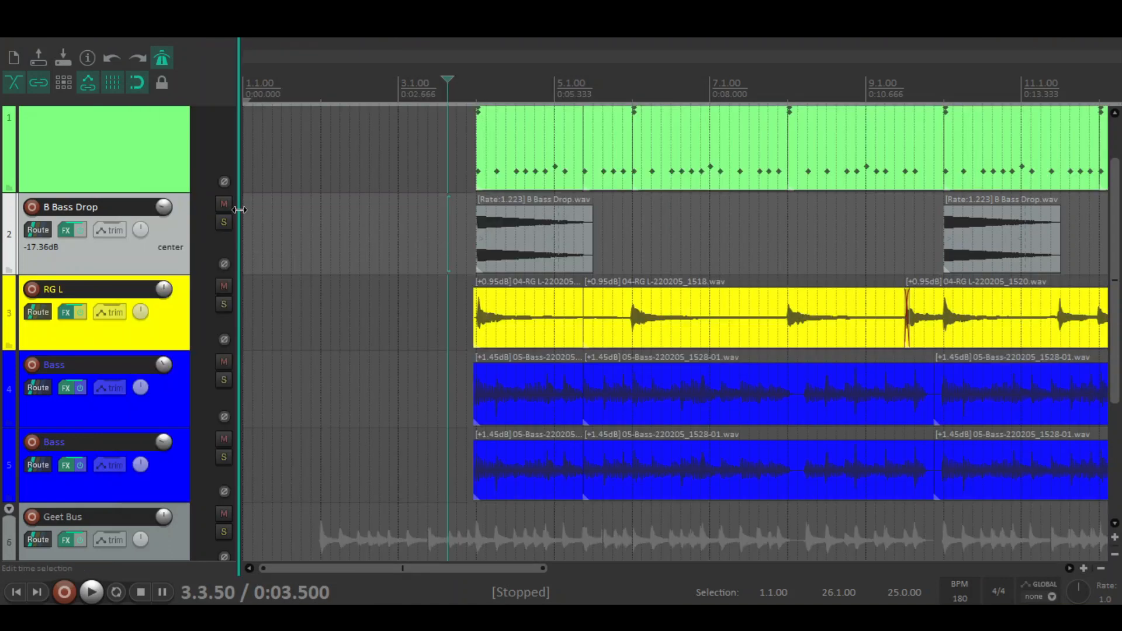
Audition the B Bass Drop track in solo with a short playback, and turn its solo off again.
{"action": "left_click", "coordinate": [224, 222]}
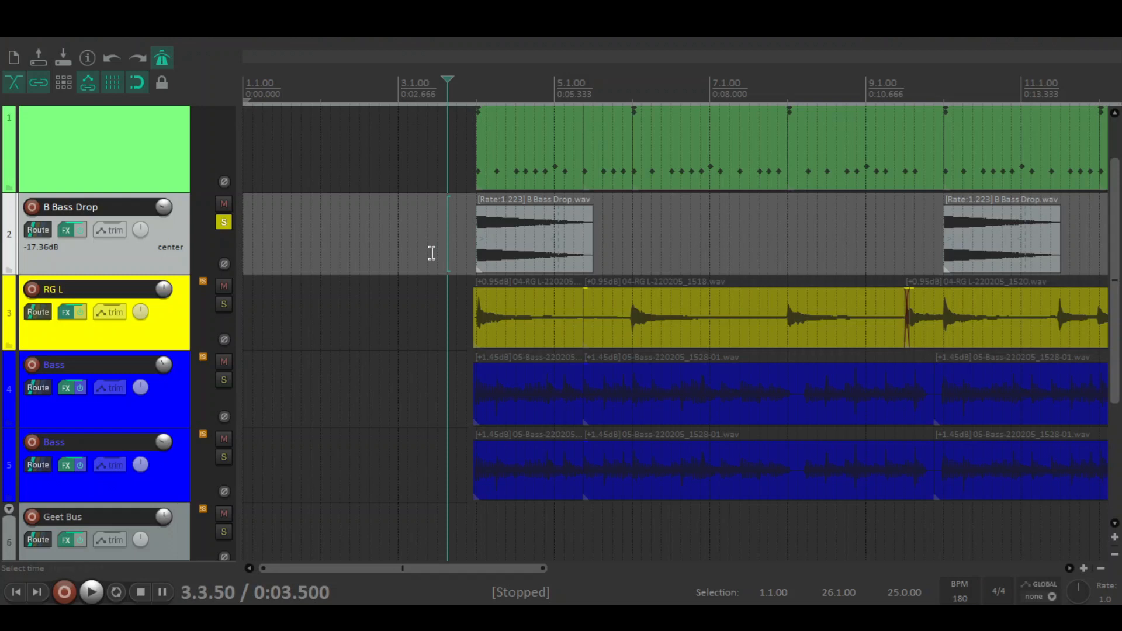
{"action": "key", "text": "space"}
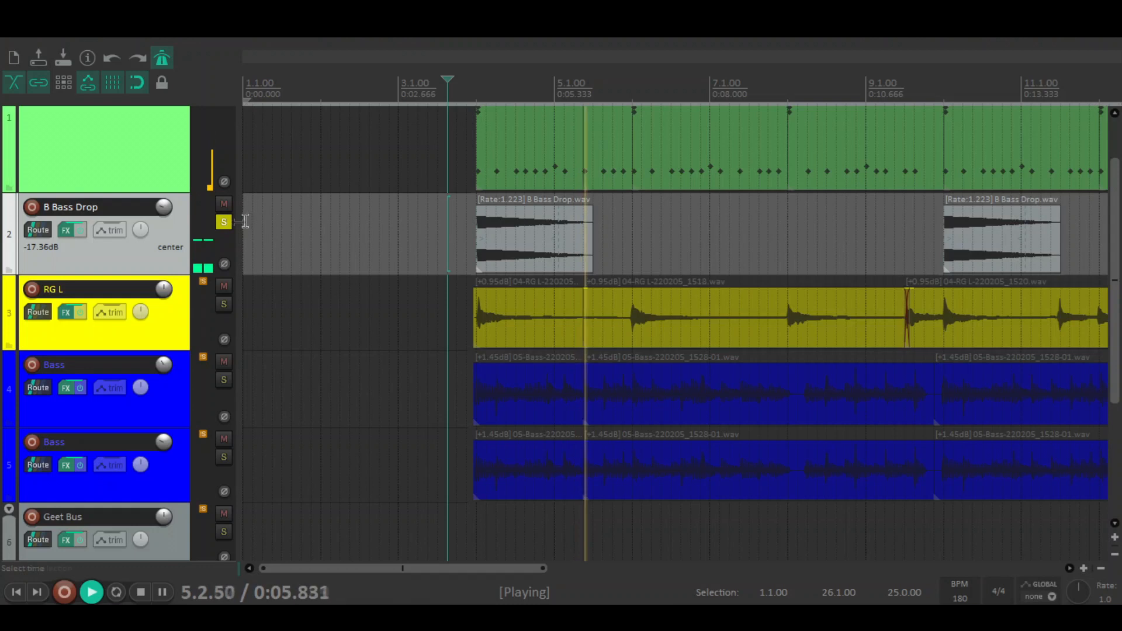
{"action": "left_click", "coordinate": [224, 222]}
{"action": "key", "text": "space"}
Compare the mix with the B Bass Drop track muted and unmuted by playing the same section each way.
{"action": "left_click", "coordinate": [224, 204]}
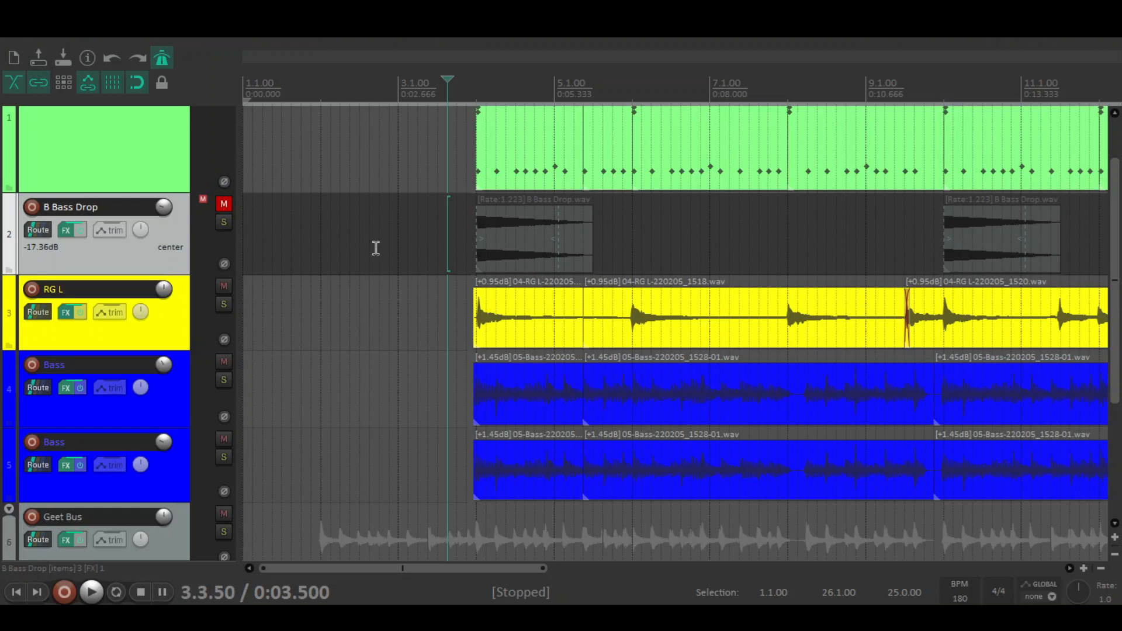
{"action": "key", "text": "space"}
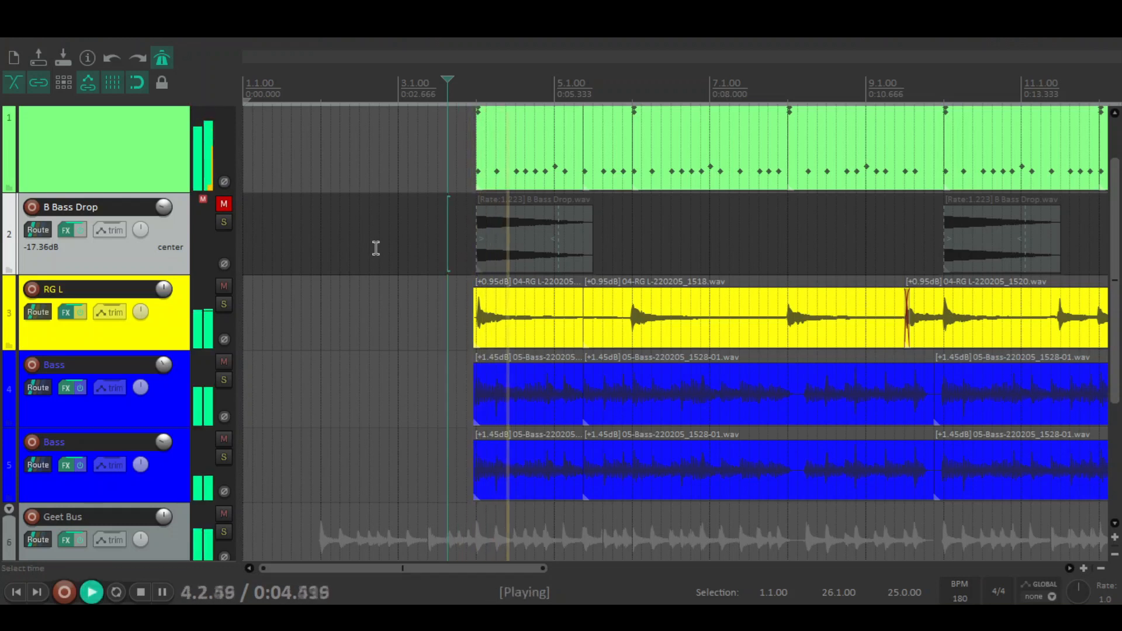
{"action": "key", "text": "space"}
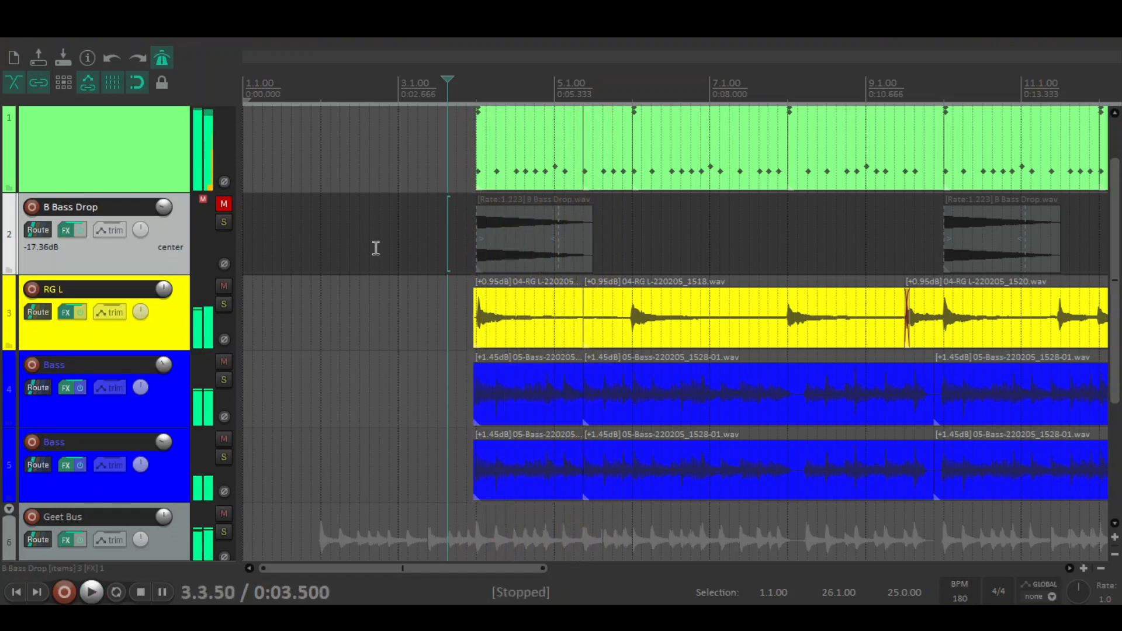
{"action": "key", "text": "F5"}
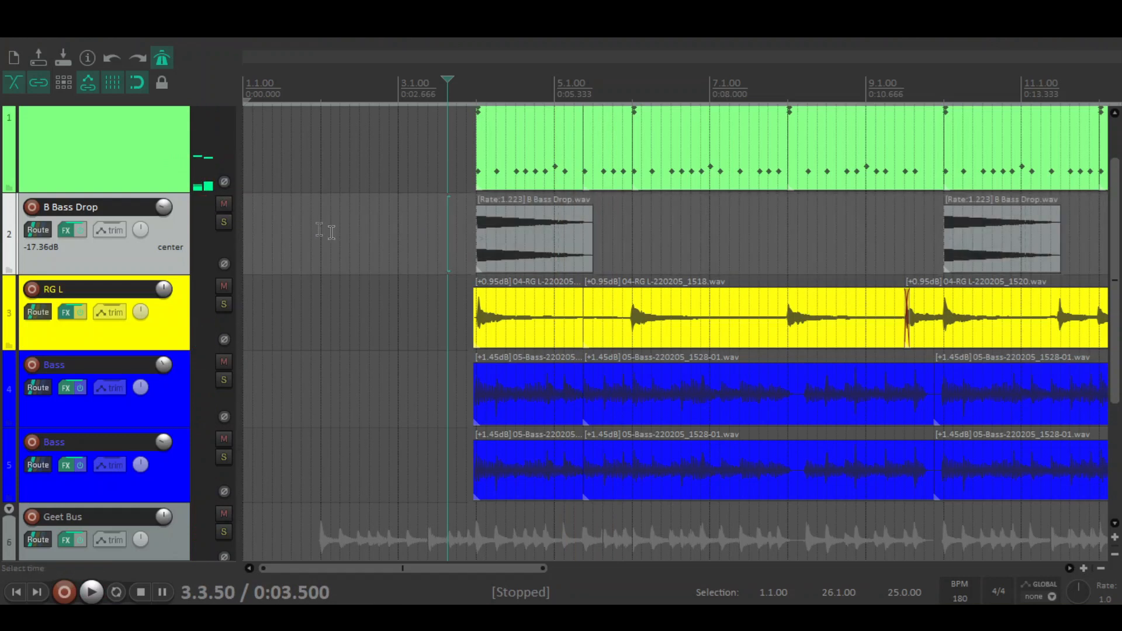
{"action": "key", "text": "space"}
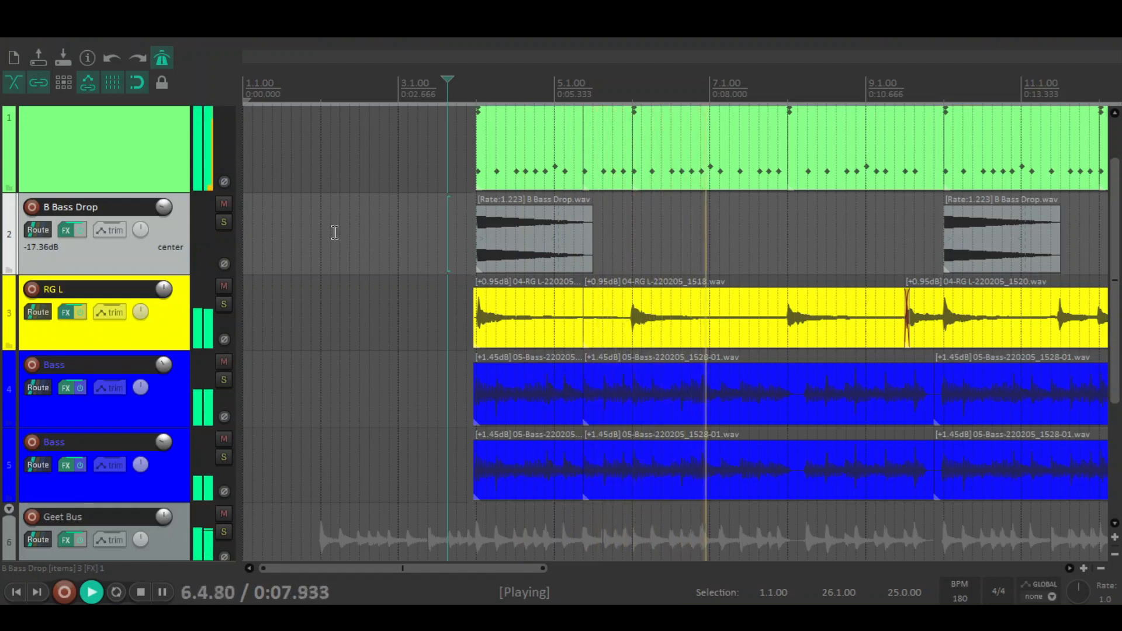
{"action": "key", "text": "space"}
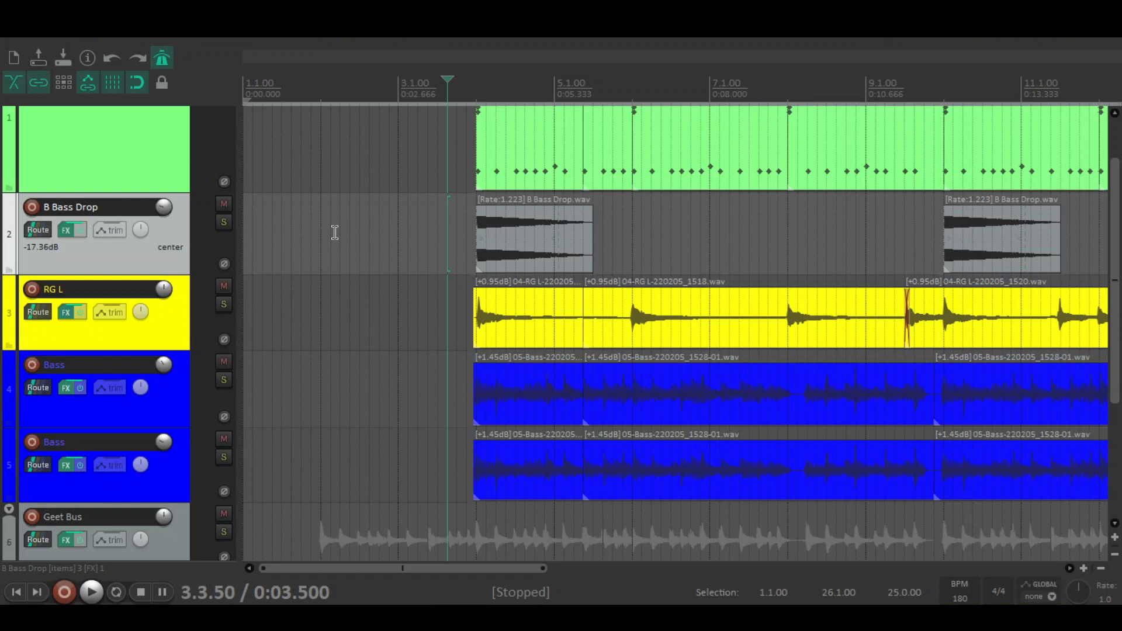
Examine the BOD bass overdrive, ReaEQ and ReaComp settings in the first Bass track's FX chain, and close the window.
{"action": "scroll", "coordinate": [335, 232], "scroll_direction": "up", "scroll_amount": 2}
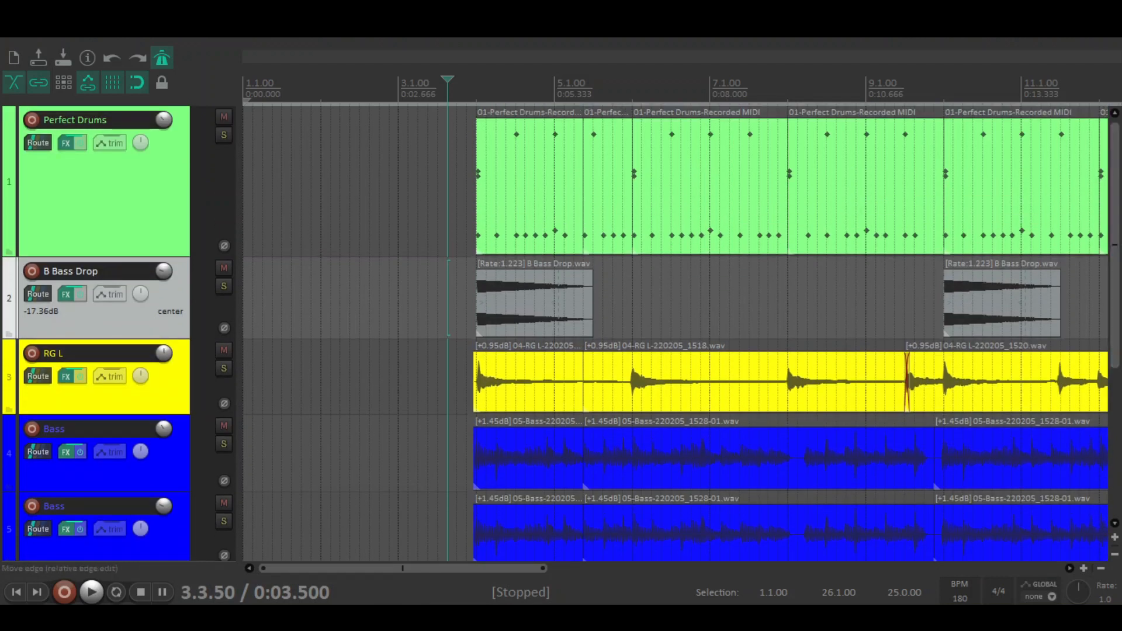
{"action": "left_click_drag", "start_coordinate": [1117, 178], "coordinate": [1120, 333]}
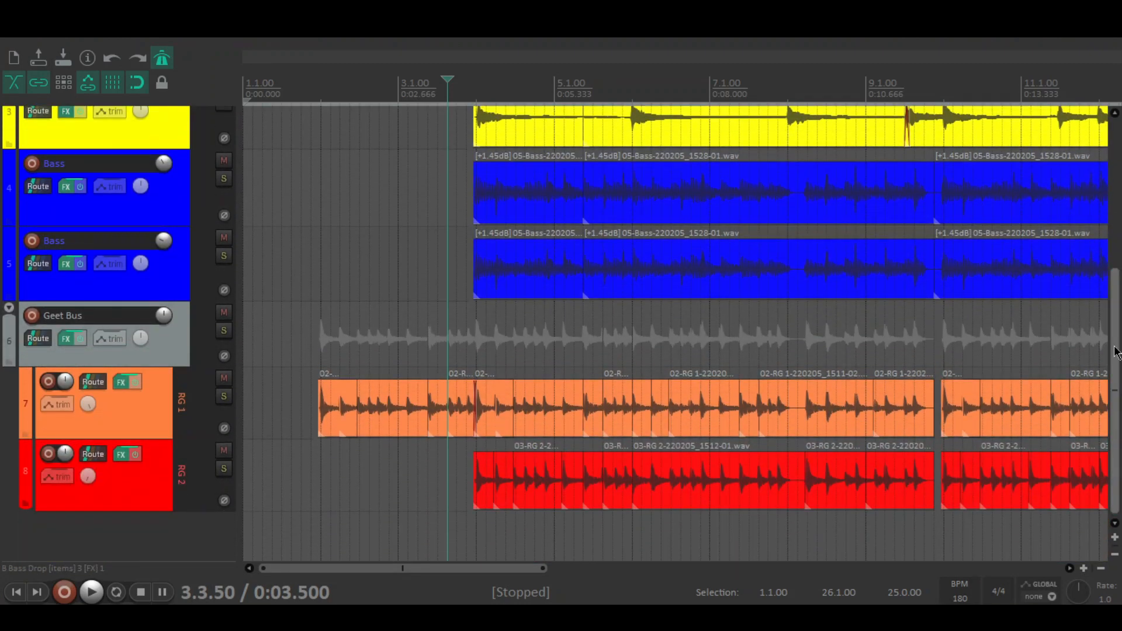
{"action": "left_click_drag", "start_coordinate": [1117, 351], "coordinate": [1117, 269]}
{"action": "left_click", "coordinate": [66, 337]}
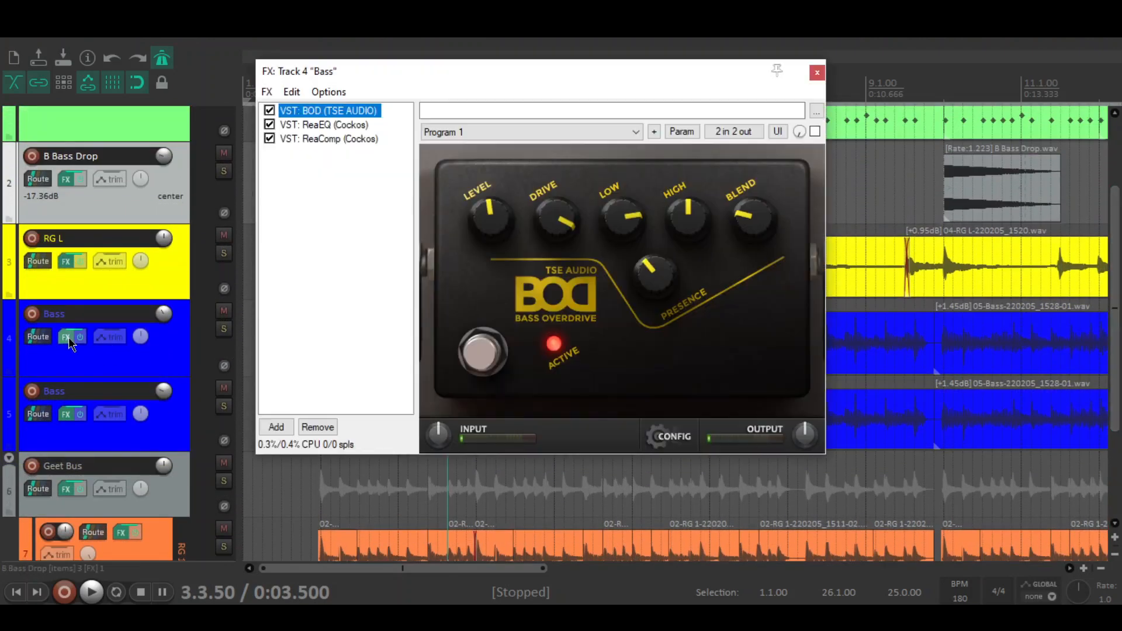
{"action": "left_click", "coordinate": [342, 124]}
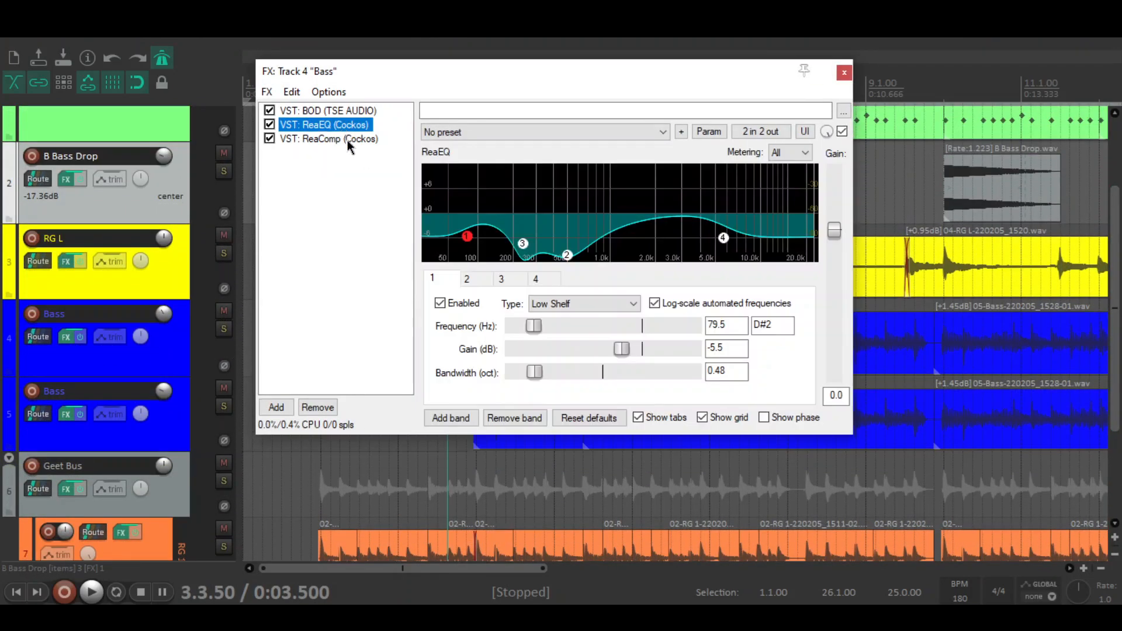
{"action": "left_click", "coordinate": [347, 139]}
{"action": "left_click", "coordinate": [348, 211]}
{"action": "left_click_drag", "start_coordinate": [501, 88], "coordinate": [513, 113]}
{"action": "left_click", "coordinate": [835, 97]}
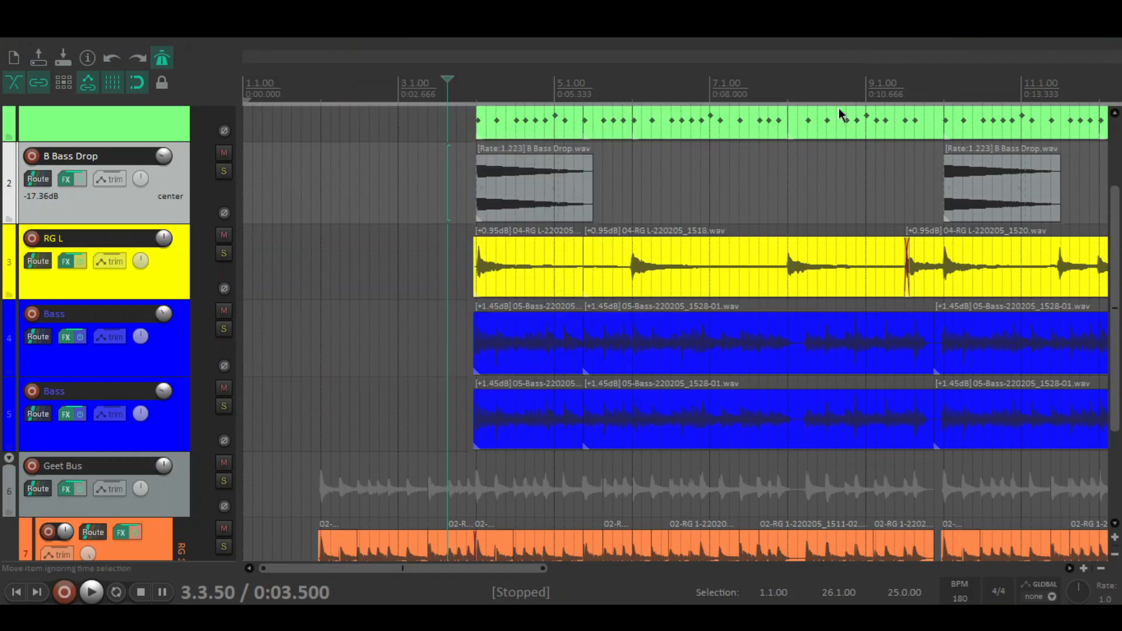
Examine the NoAmp, ReaEQ and ReaComp settings in the second Bass track's FX chain, and close the window.
{"action": "left_click", "coordinate": [66, 415]}
{"action": "left_click_drag", "start_coordinate": [385, 123], "coordinate": [683, 165]}
{"action": "left_click", "coordinate": [792, 163]}
{"action": "left_click_drag", "start_coordinate": [479, 68], "coordinate": [460, 118]}
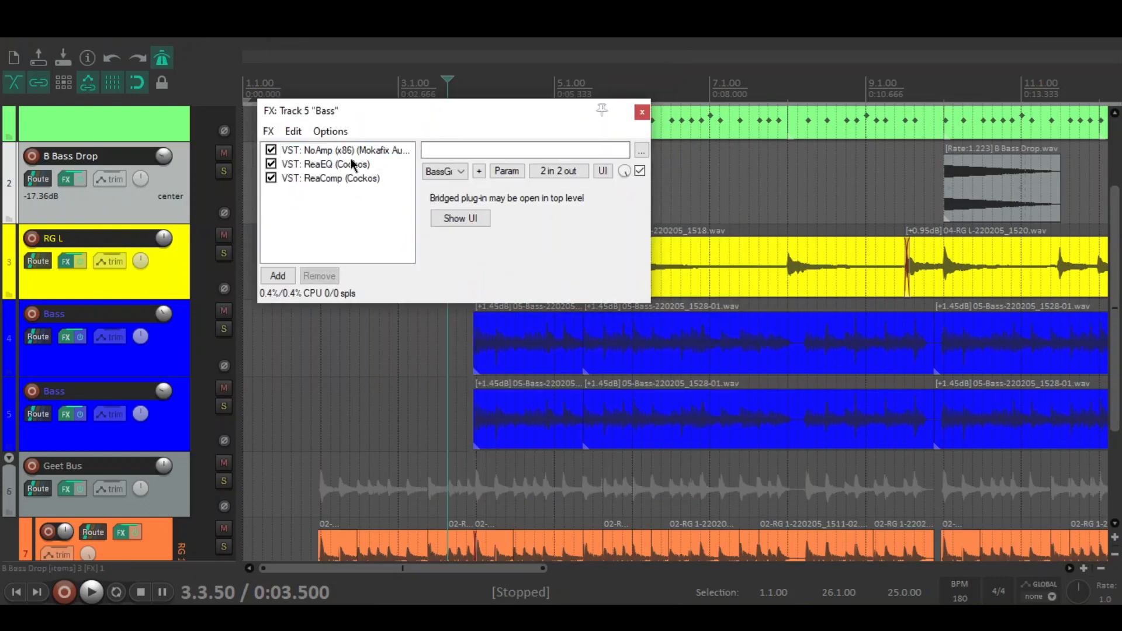
{"action": "left_click", "coordinate": [350, 164]}
{"action": "left_click", "coordinate": [349, 177]}
{"action": "left_click", "coordinate": [352, 236]}
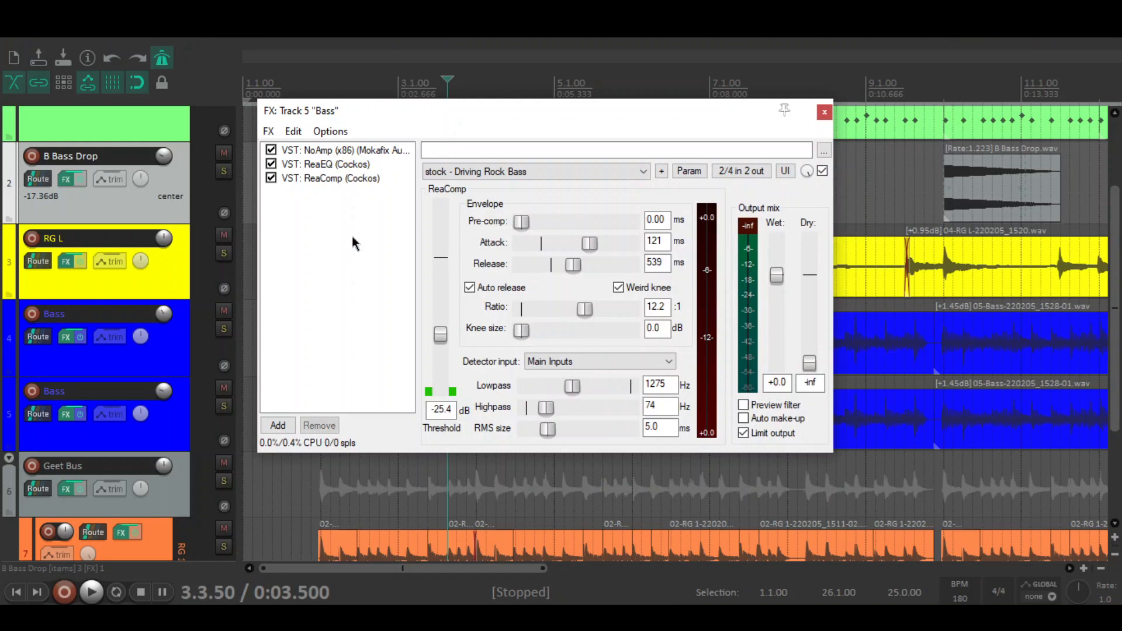
{"action": "left_click", "coordinate": [827, 112]}
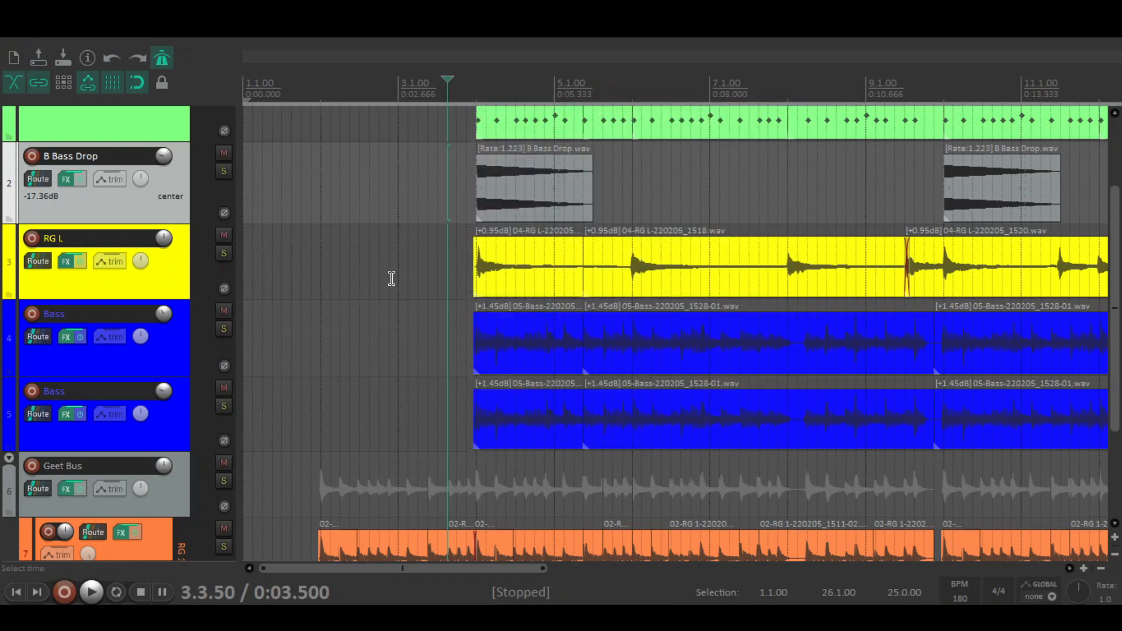
Show the mixer, open the master track's FX chain, and examine its ReaEQ, Exciter and ReaXcomp settings.
{"action": "scroll", "coordinate": [173, 220], "scroll_direction": "up", "scroll_amount": 3}
{"action": "key", "text": "ctrl+m"}
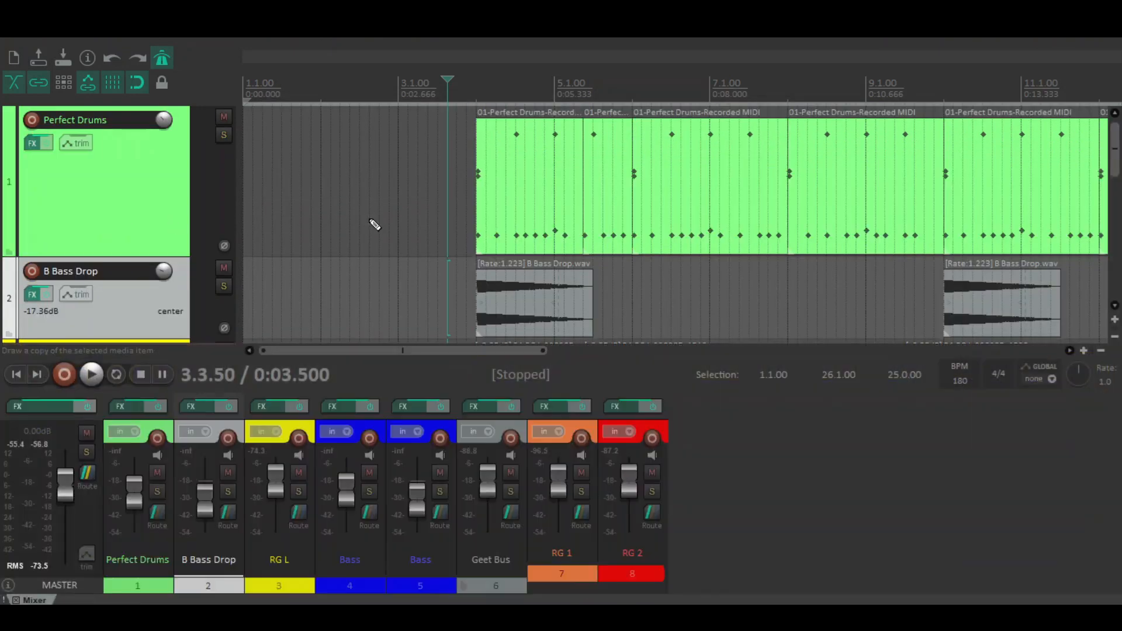
{"action": "left_click", "coordinate": [63, 409]}
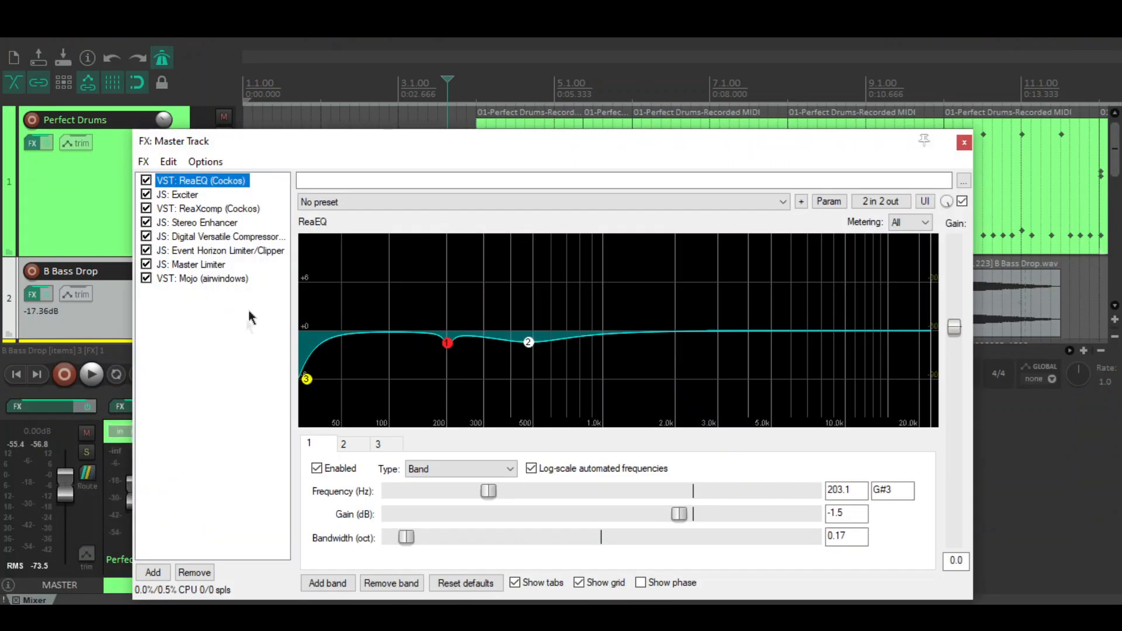
{"action": "left_click_drag", "start_coordinate": [314, 141], "coordinate": [311, 83]}
{"action": "left_click", "coordinate": [189, 137]}
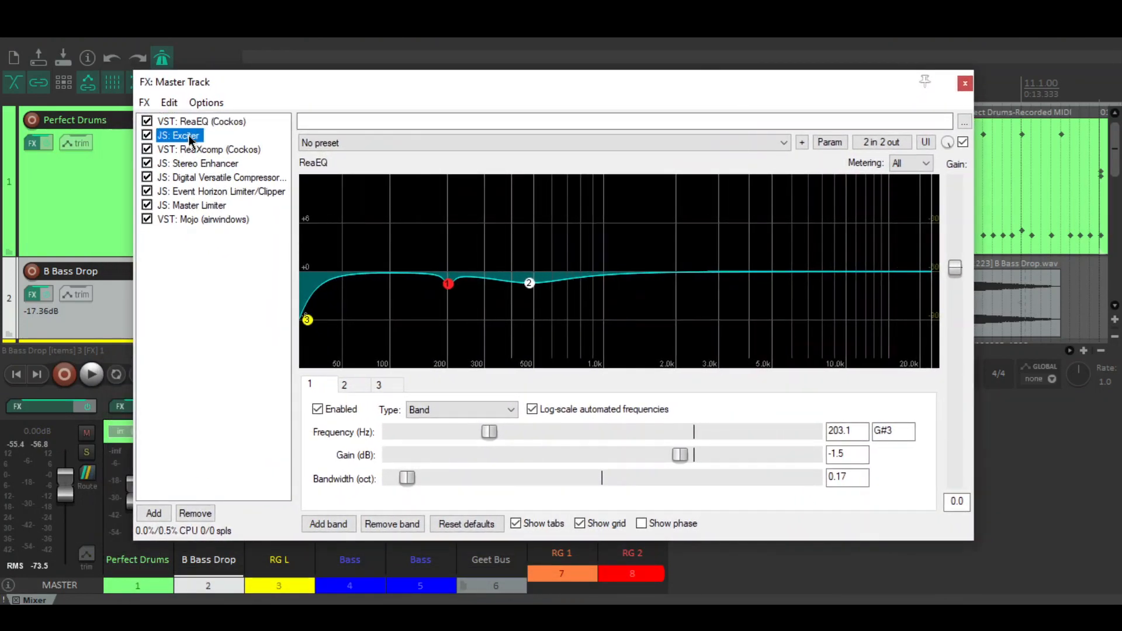
{"action": "left_click", "coordinate": [209, 150]}
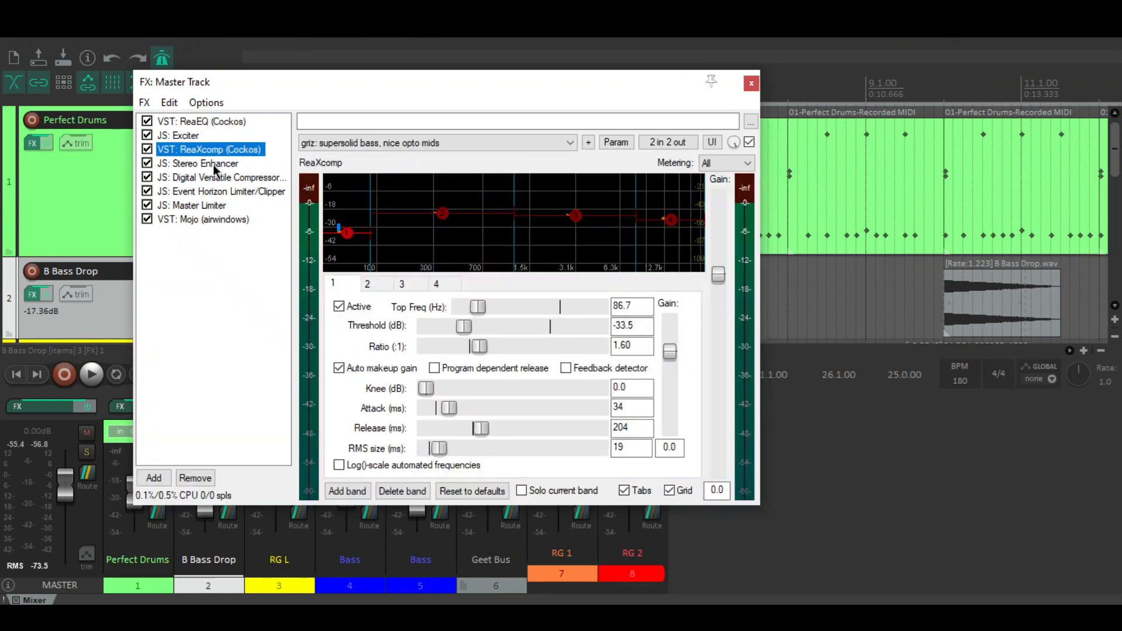
Examine the master's Stereo Enhancer, Digital Versatile Compressor, Event Horizon Limiter/Clipper, Master Limiter and Mojo settings, and return to the full track view.
{"action": "left_click", "coordinate": [214, 165]}
{"action": "left_click", "coordinate": [236, 179]}
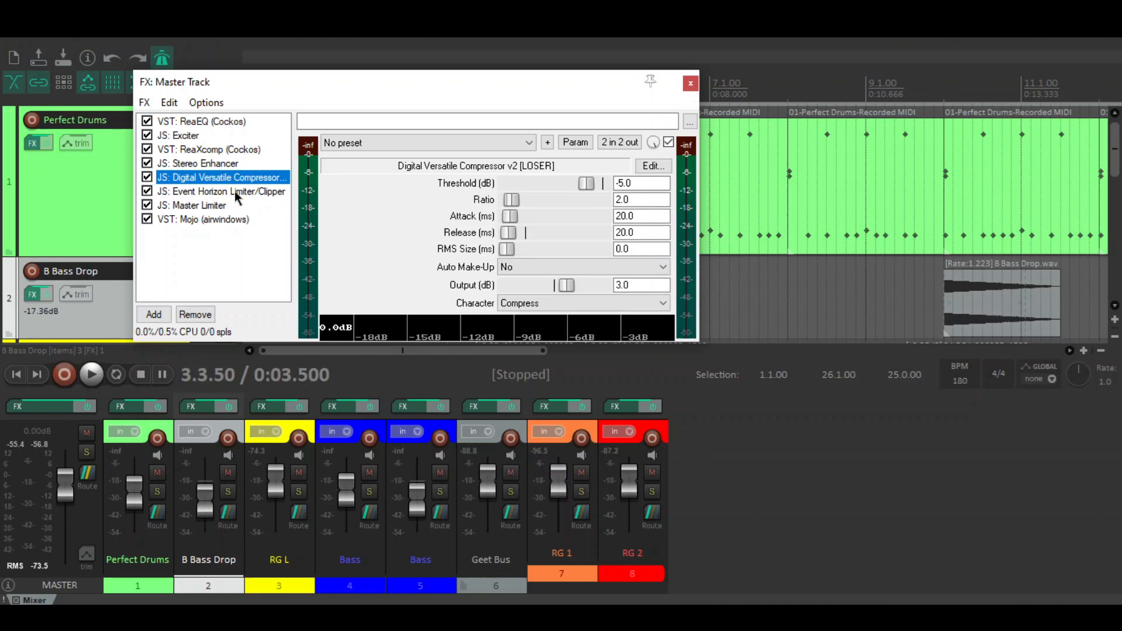
{"action": "left_click", "coordinate": [237, 193]}
{"action": "left_click", "coordinate": [222, 206]}
{"action": "left_click", "coordinate": [222, 220]}
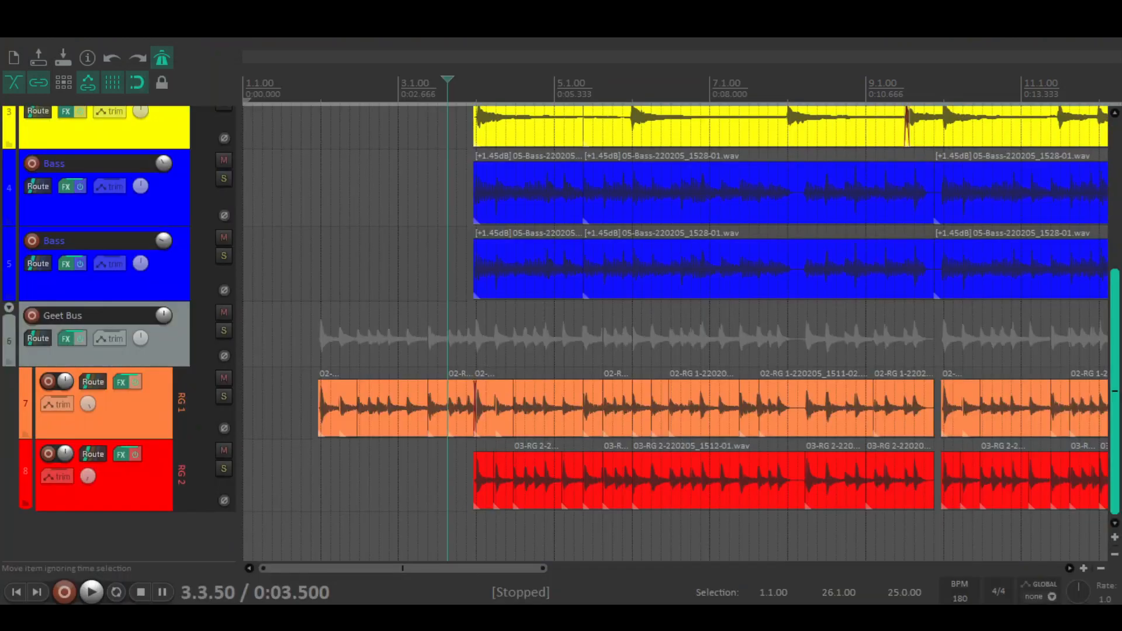
{"action": "scroll", "coordinate": [362, 215], "scroll_direction": "up", "scroll_amount": 5}
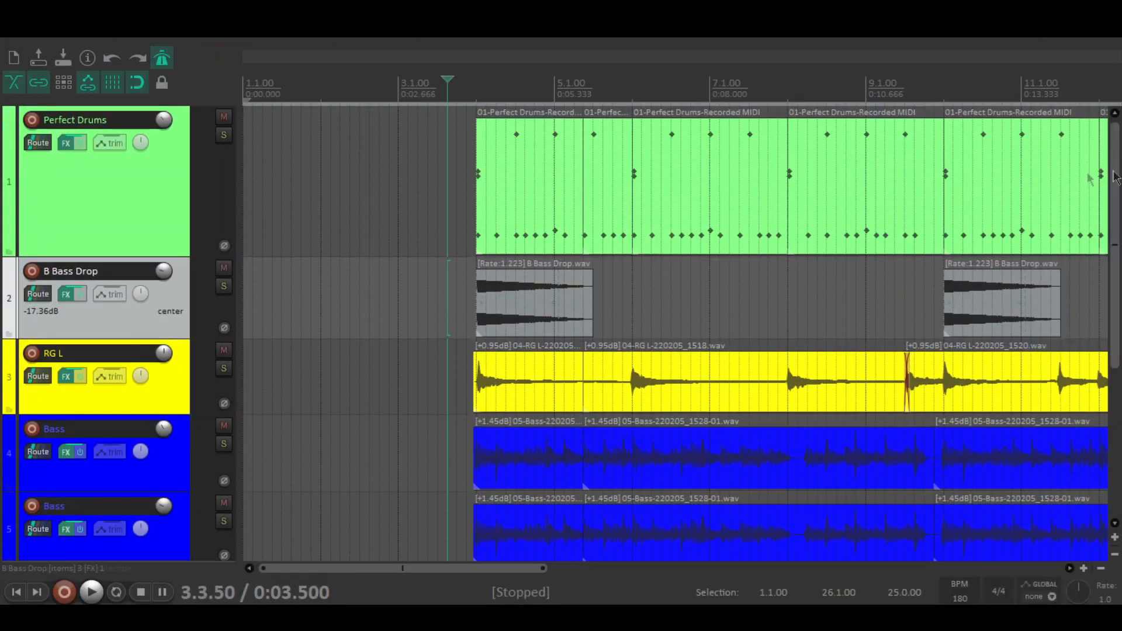